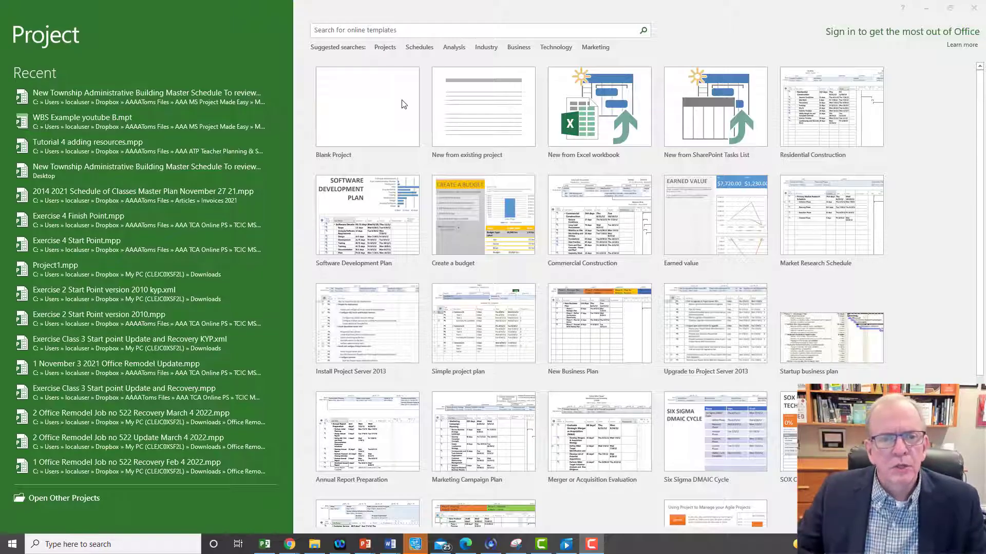
# Create a new blank project
pyautogui.click(372, 112)
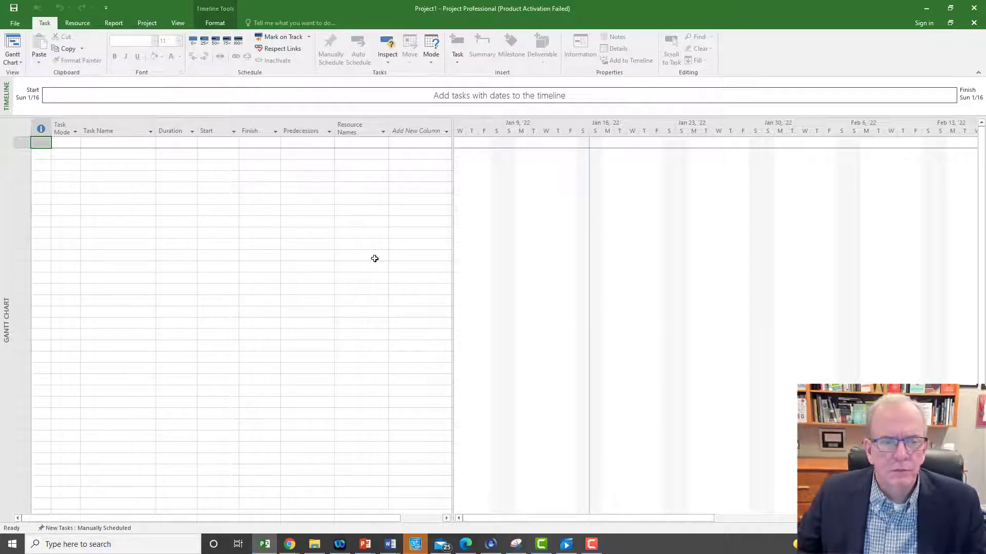
# Review the available file options and the resource, report, project, view and timeline formatting commands
pyautogui.click(15, 23)
pyautogui.click(19, 22)
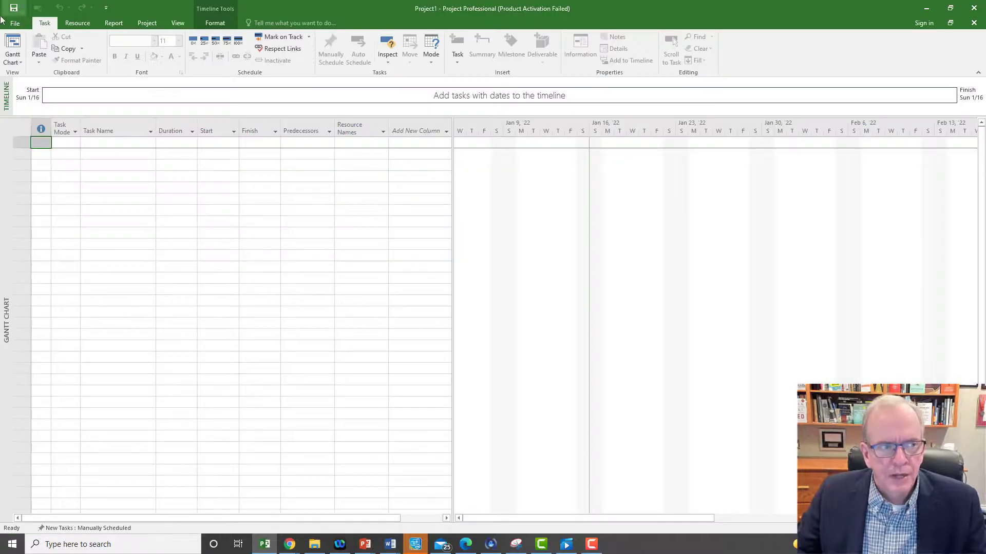
pyautogui.click(17, 25)
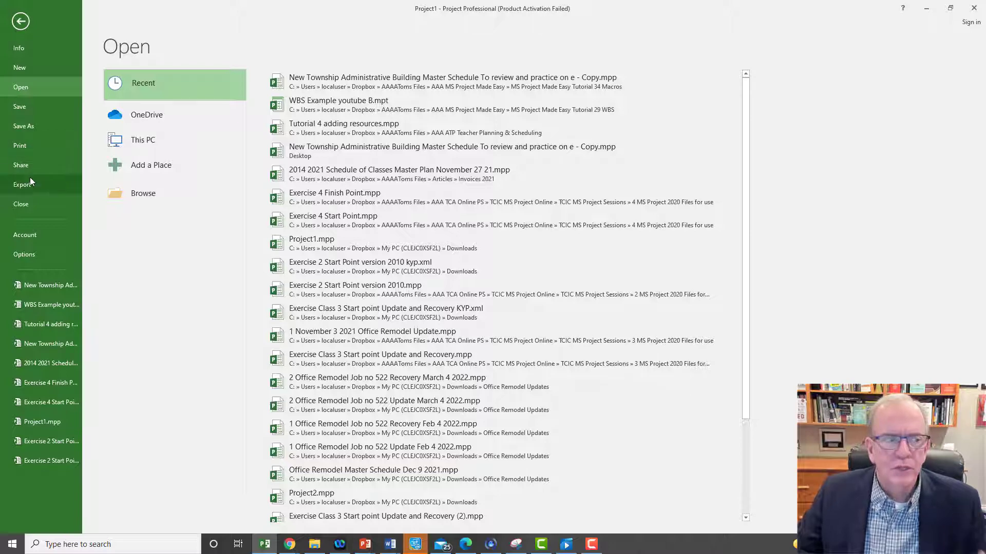
pyautogui.click(17, 23)
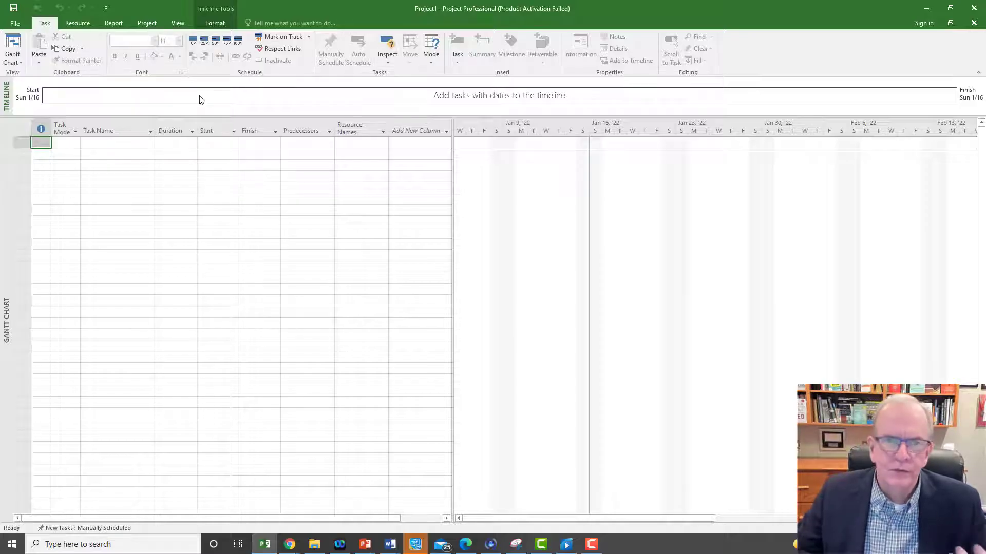
pyautogui.click(78, 25)
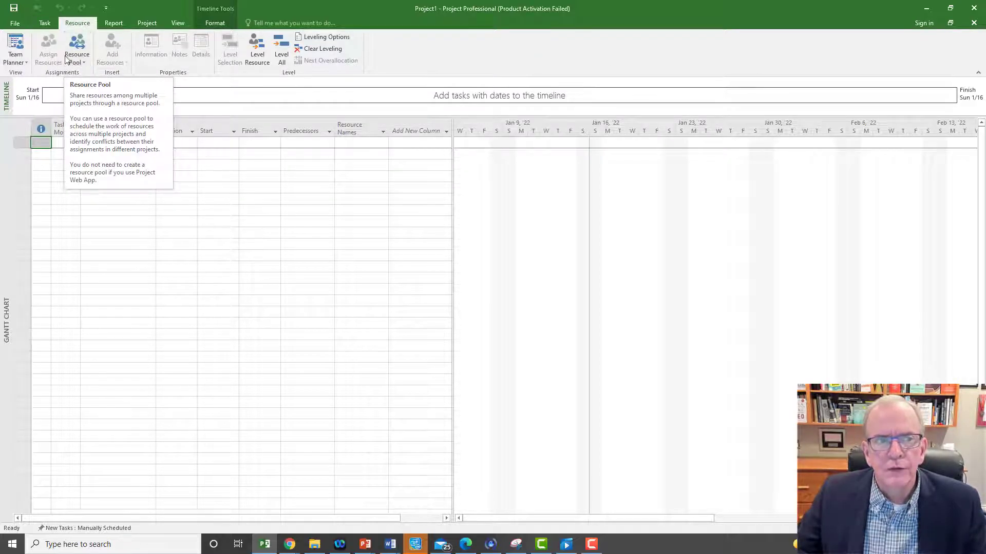
pyautogui.click(114, 24)
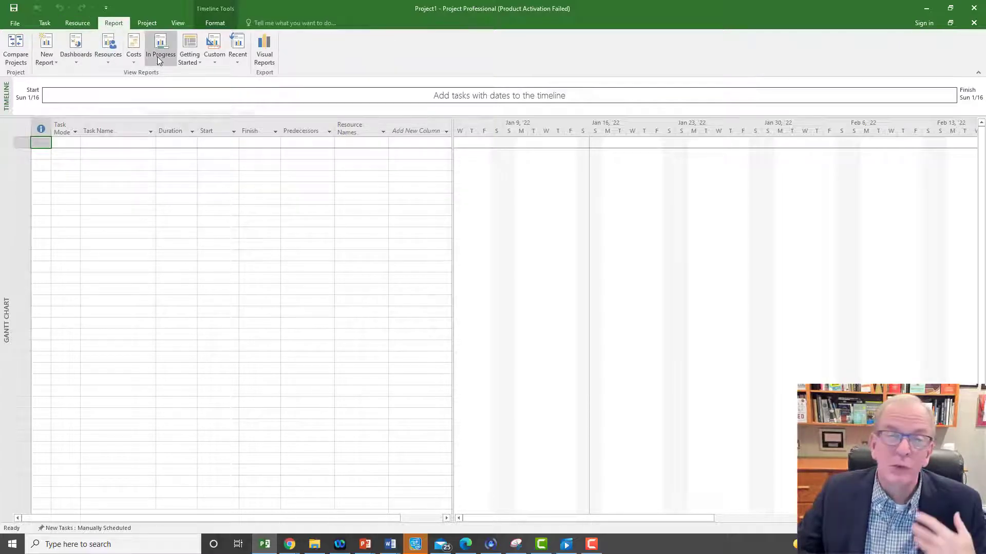
pyautogui.click(148, 24)
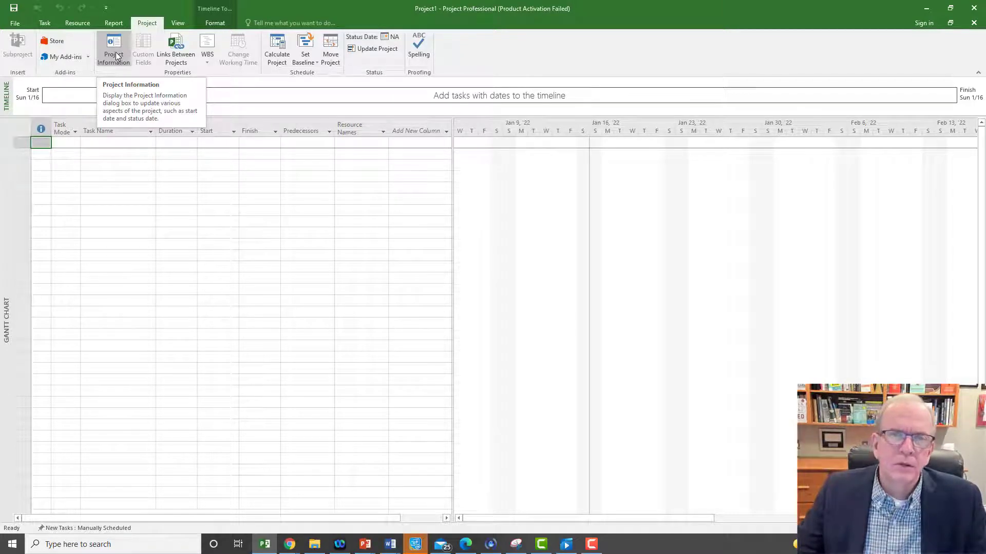
pyautogui.click(176, 24)
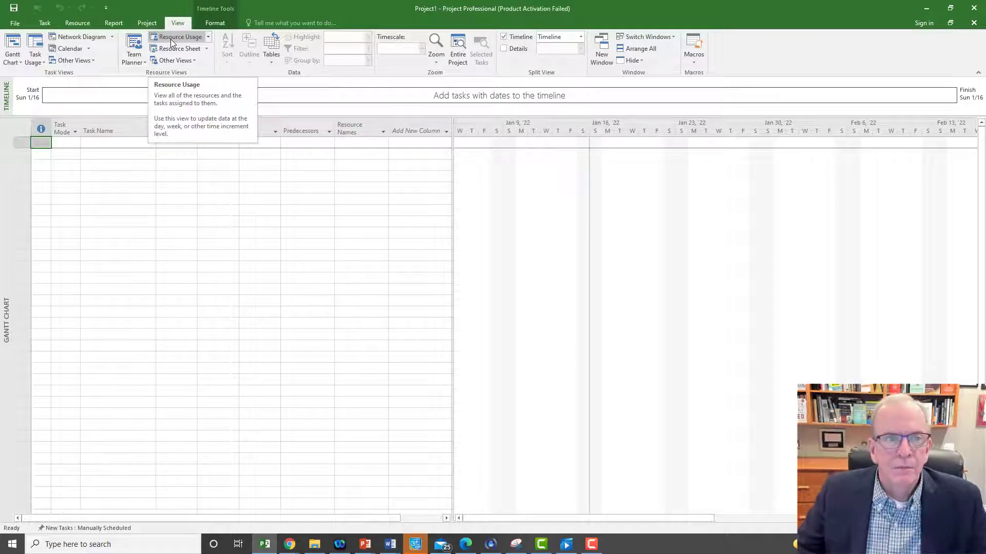
pyautogui.click(211, 23)
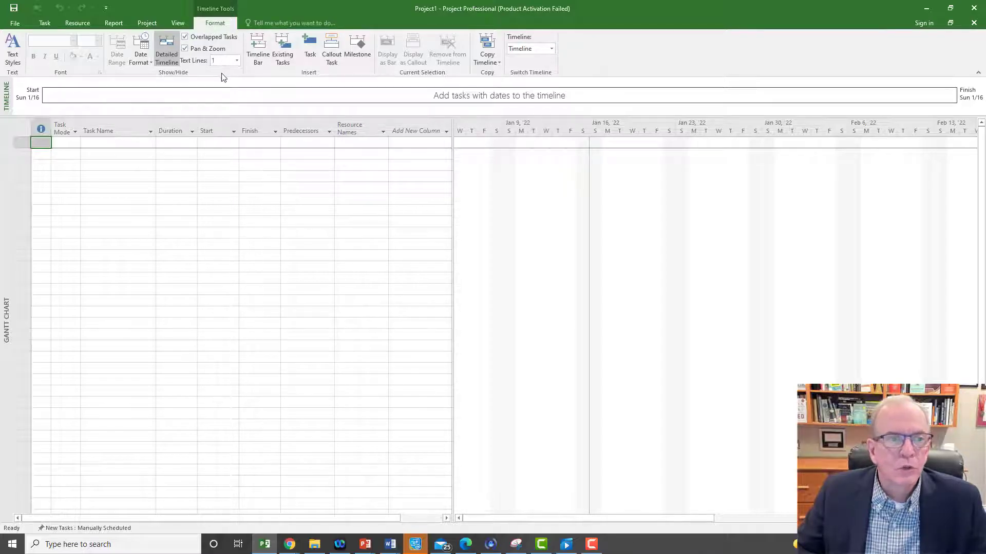
# Add a task named "Task 1" in the first row of the task table
pyautogui.click(128, 145)
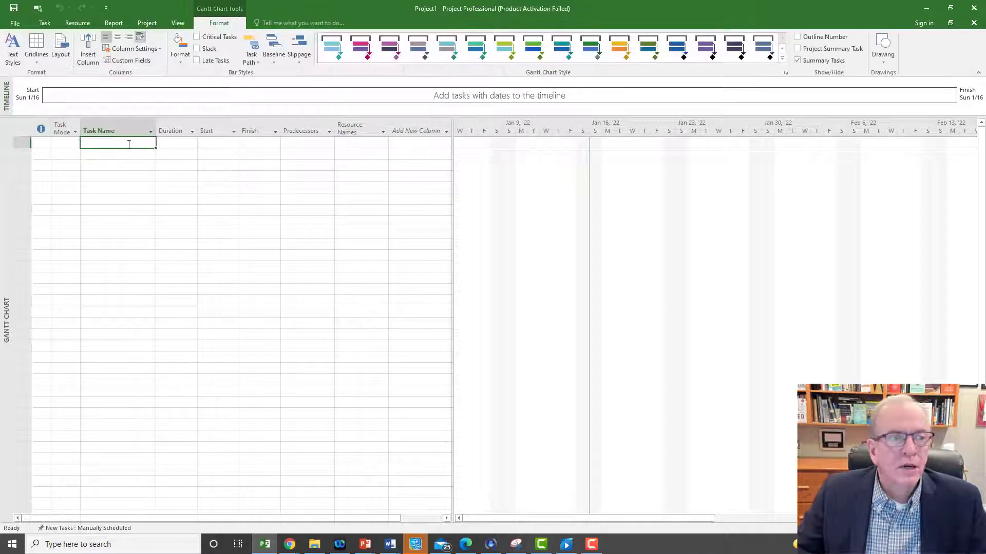
pyautogui.click(45, 23)
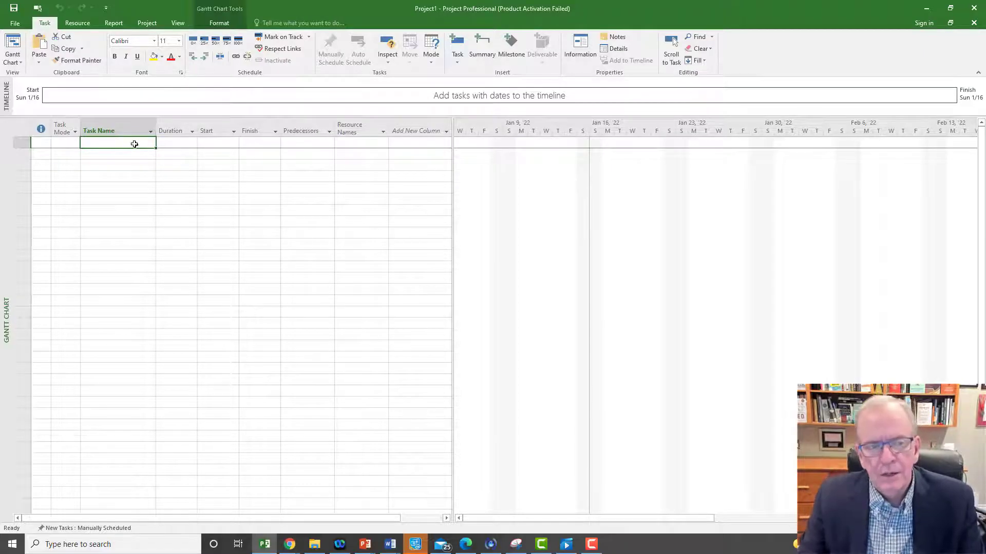
pyautogui.write('Task 1')
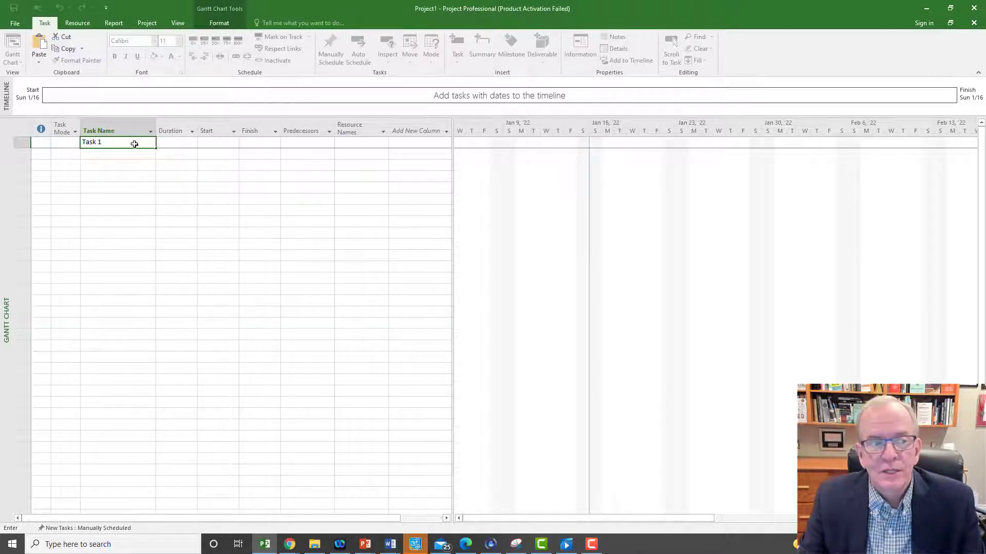
pyautogui.press('Return')
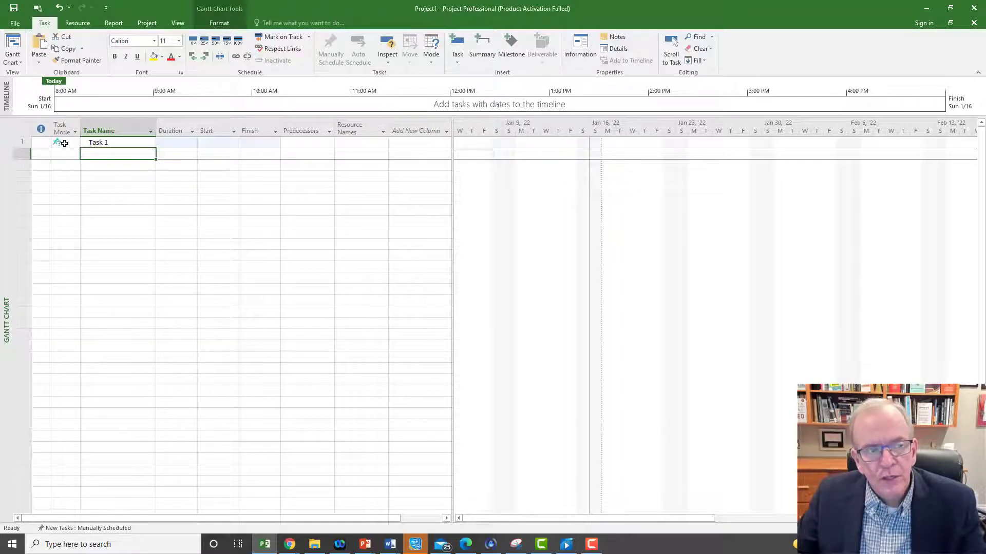
# Change the task mode of Task 1 to Auto Scheduled
pyautogui.click(64, 144)
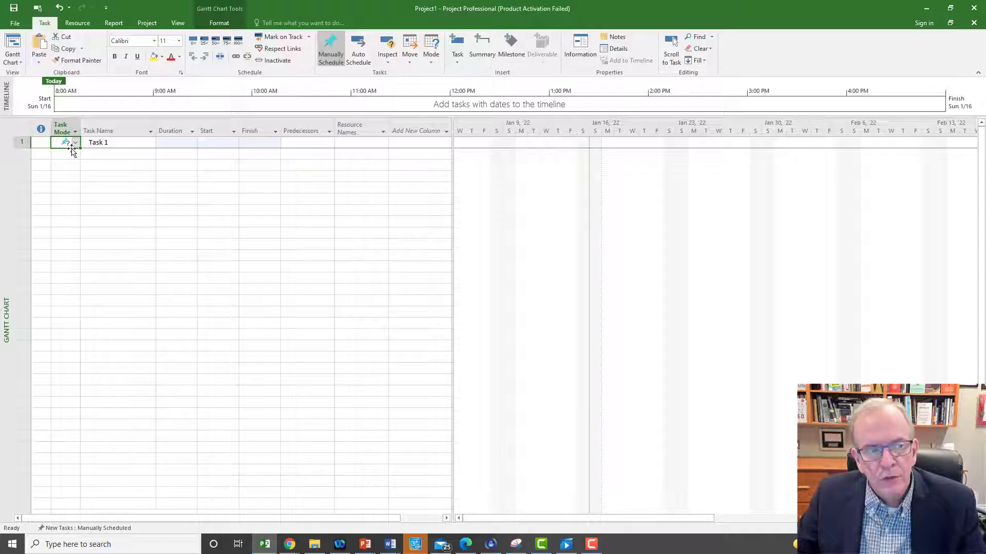
pyautogui.click(76, 144)
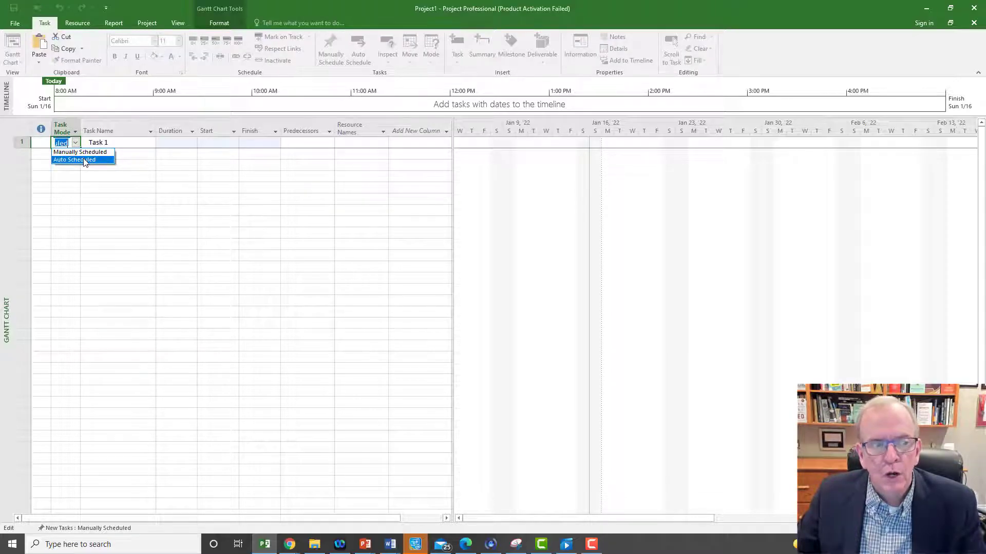
pyautogui.click(130, 144)
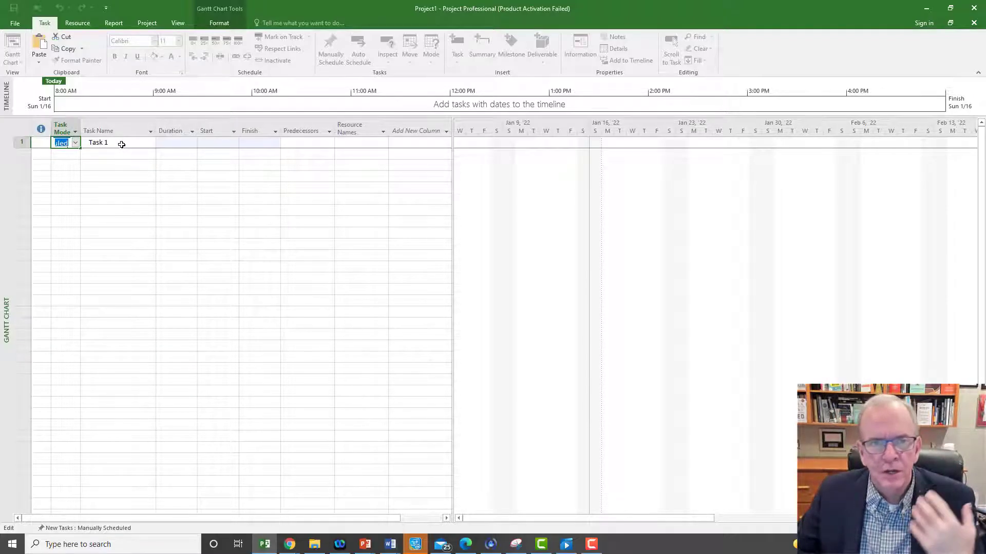
pyautogui.click(76, 143)
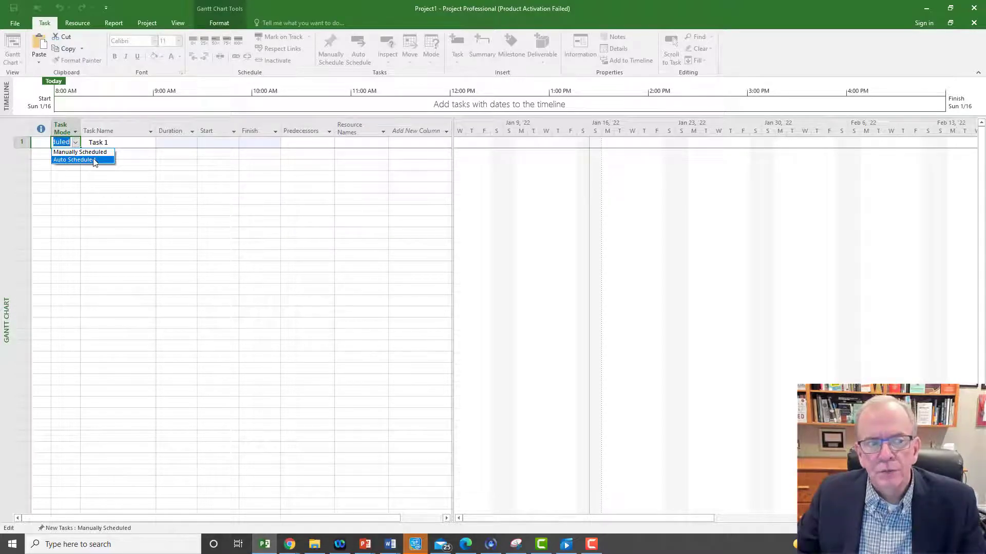
pyautogui.click(94, 160)
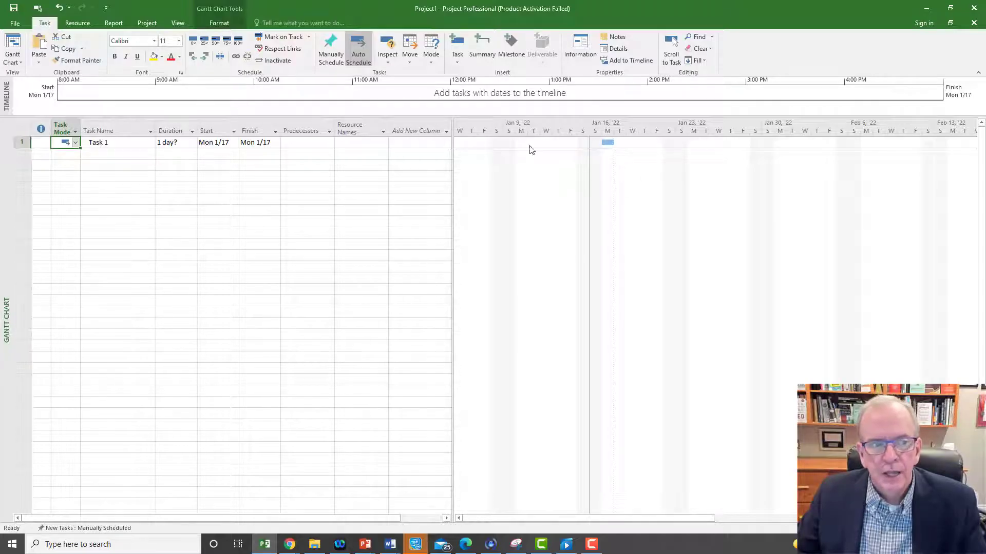
pyautogui.click(188, 144)
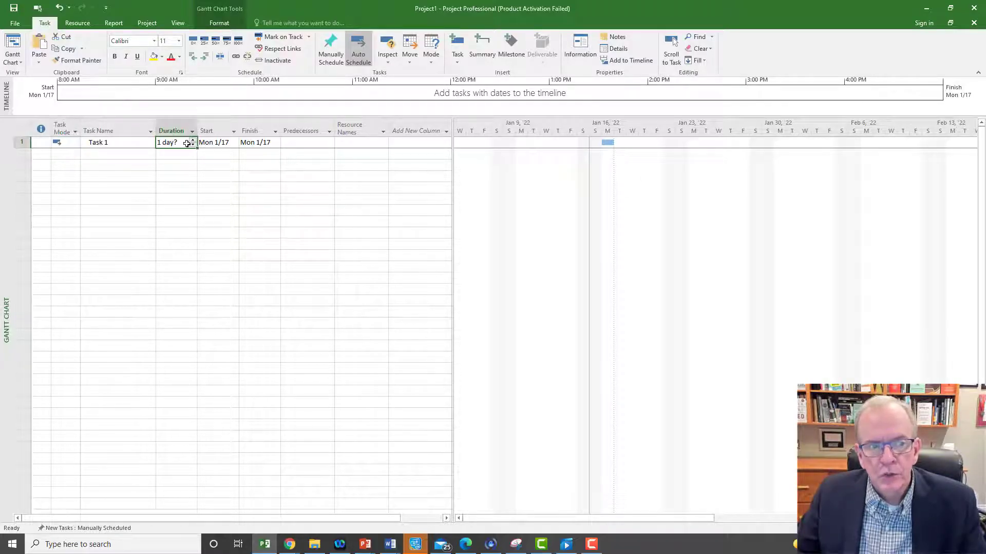
pyautogui.click(216, 146)
pyautogui.click(250, 146)
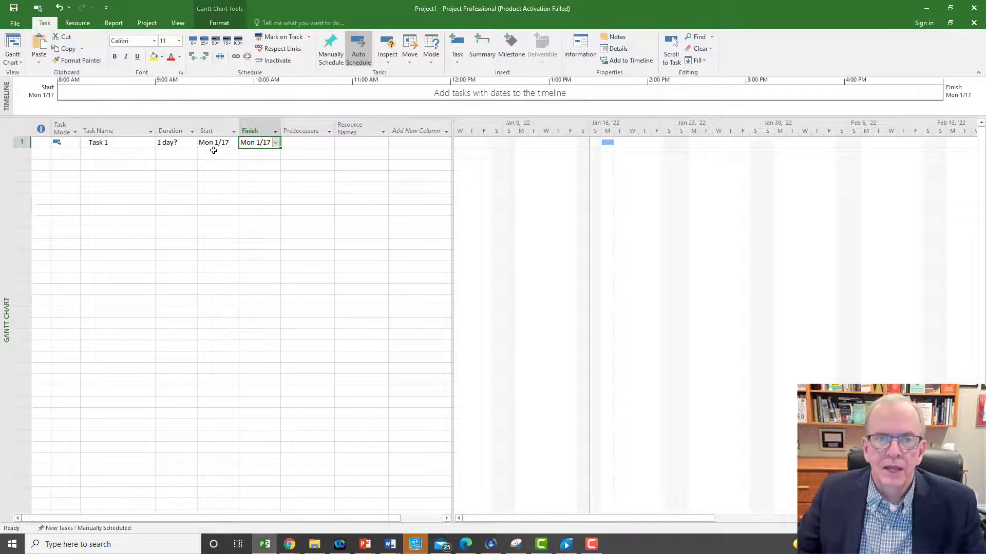
pyautogui.click(130, 155)
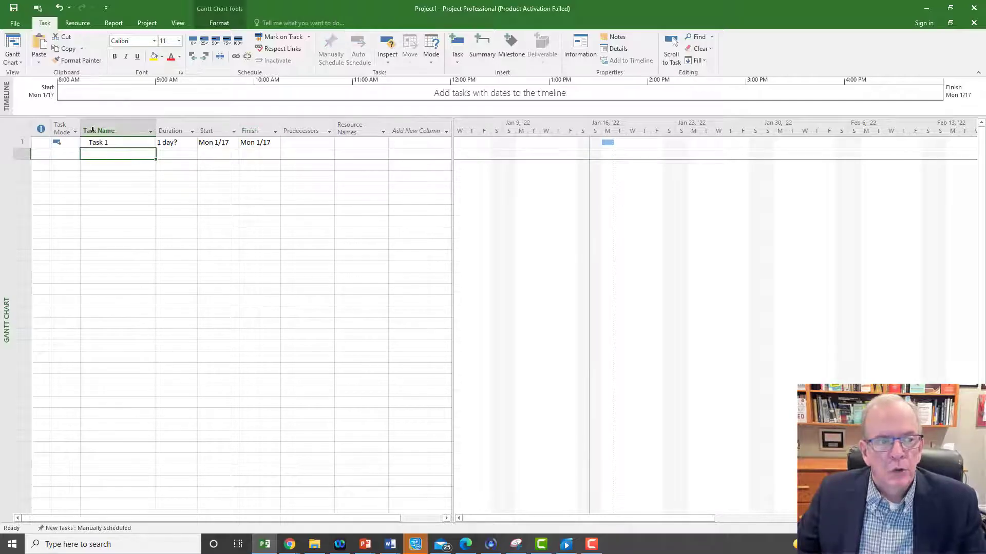
# Set the default scheduling mode for new tasks to Auto Scheduled
pyautogui.moveTo(74, 144)
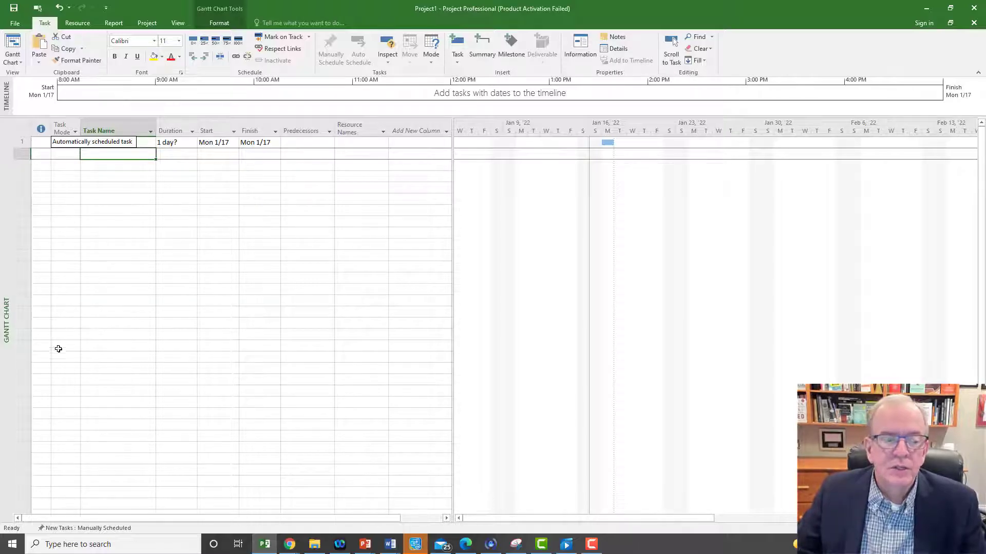
pyautogui.click(62, 529)
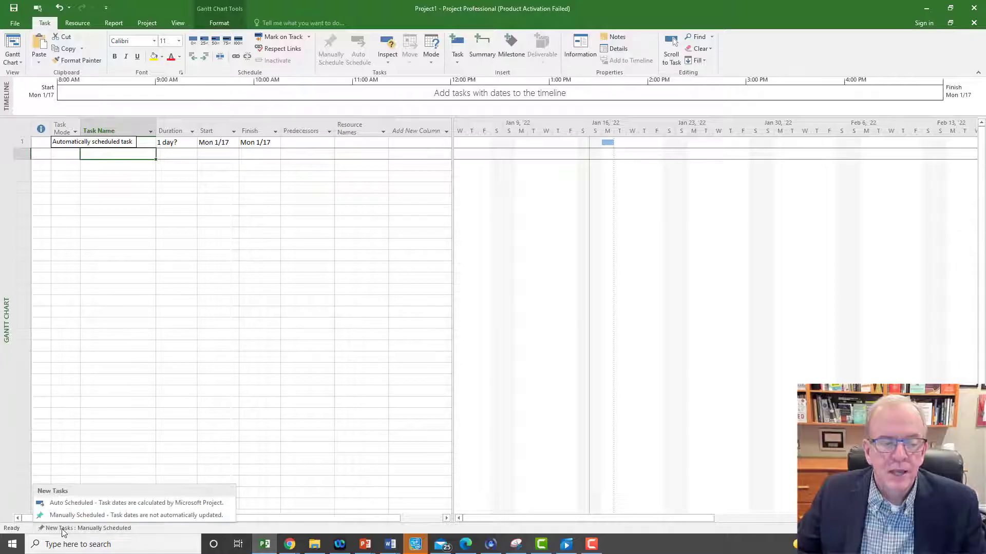
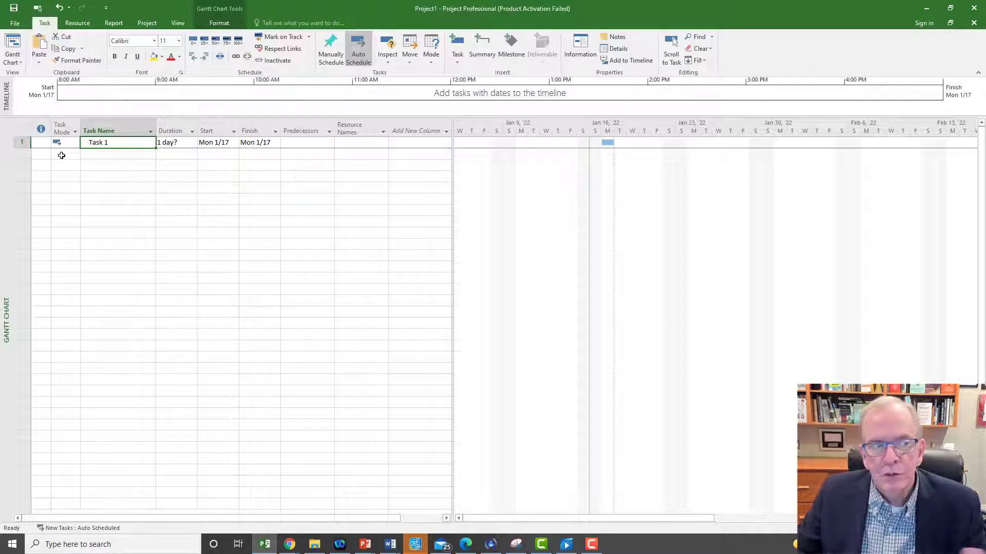
# Add a task named "Task 2" in the second row and fill its name down through row 7
pyautogui.click(109, 155)
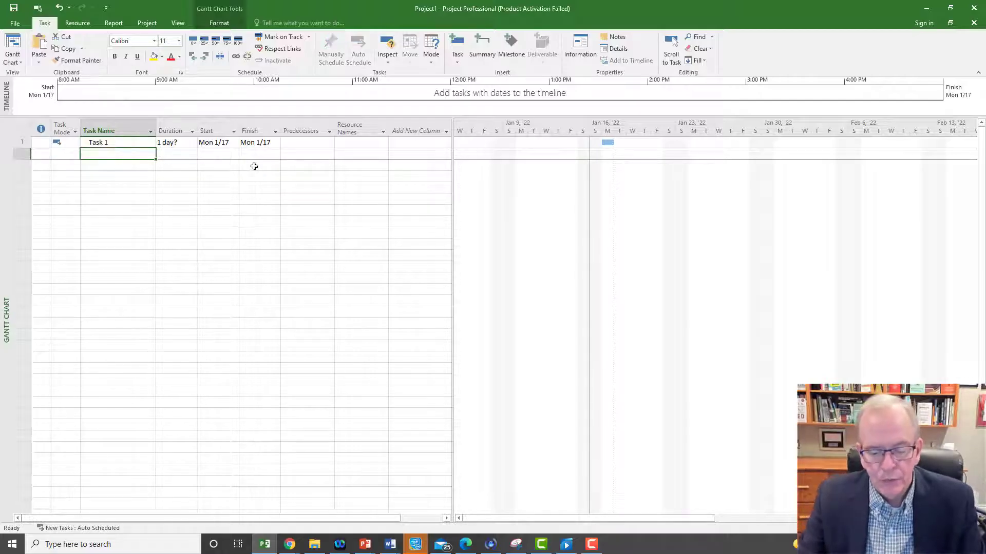
pyautogui.write('Task 2')
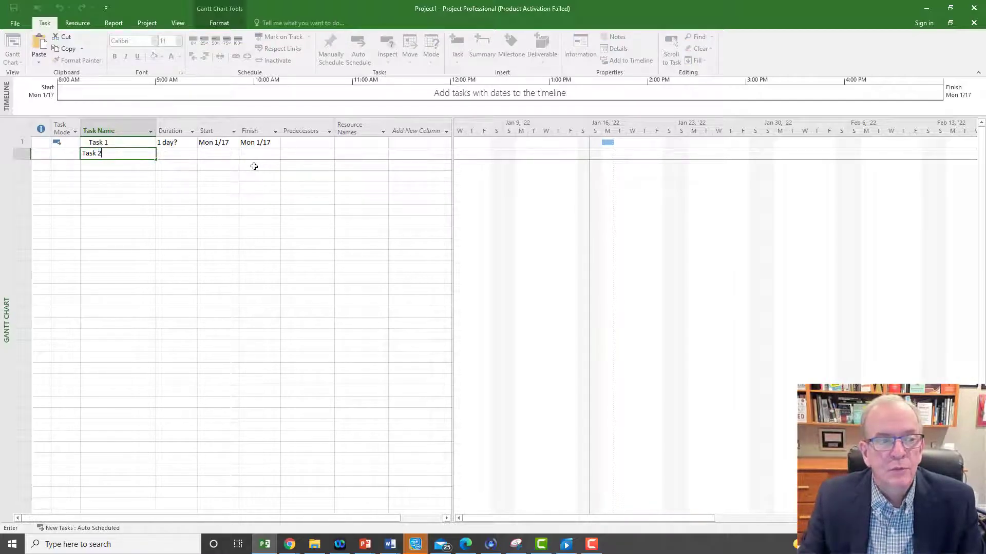
pyautogui.press('Return')
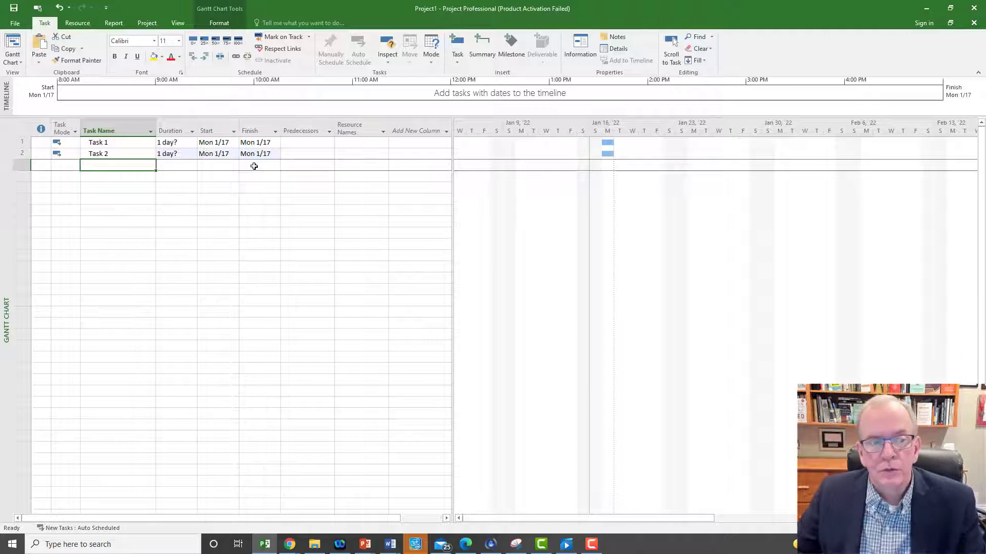
pyautogui.click(141, 153)
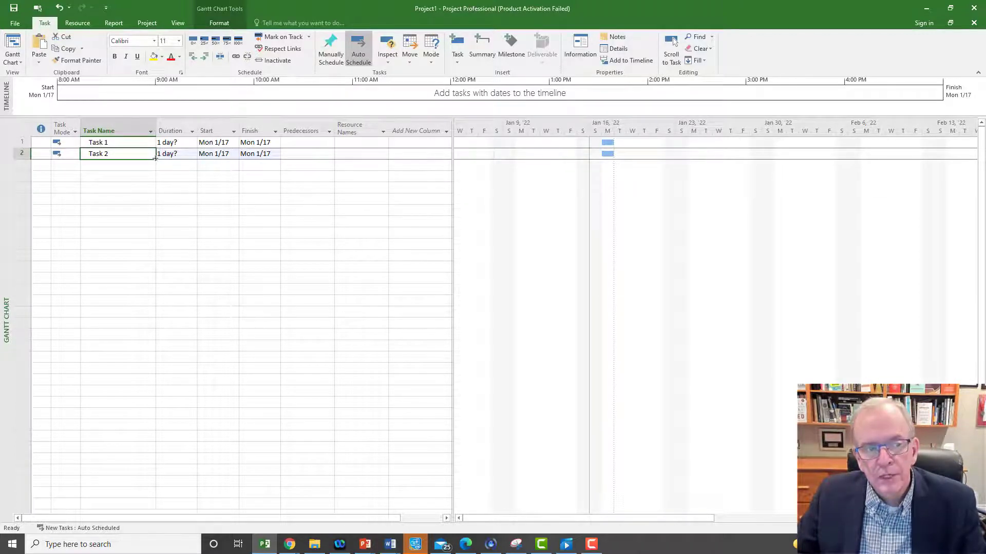
pyautogui.moveTo(156, 159); pyautogui.dragTo(157, 214)
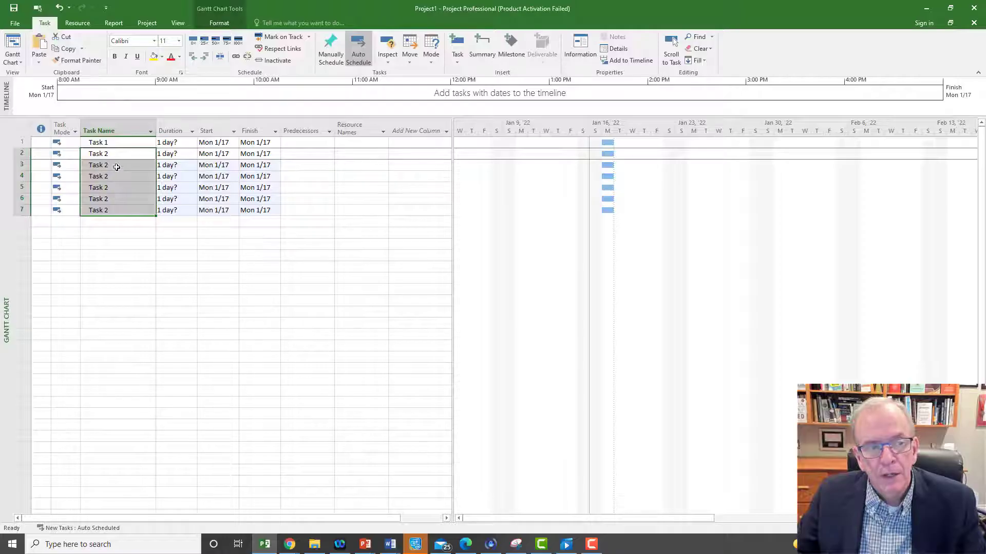
# Rename the copied tasks in rows 3 and 4 as "Task 3" and "Task 4"
pyautogui.click(118, 163)
pyautogui.click(115, 164)
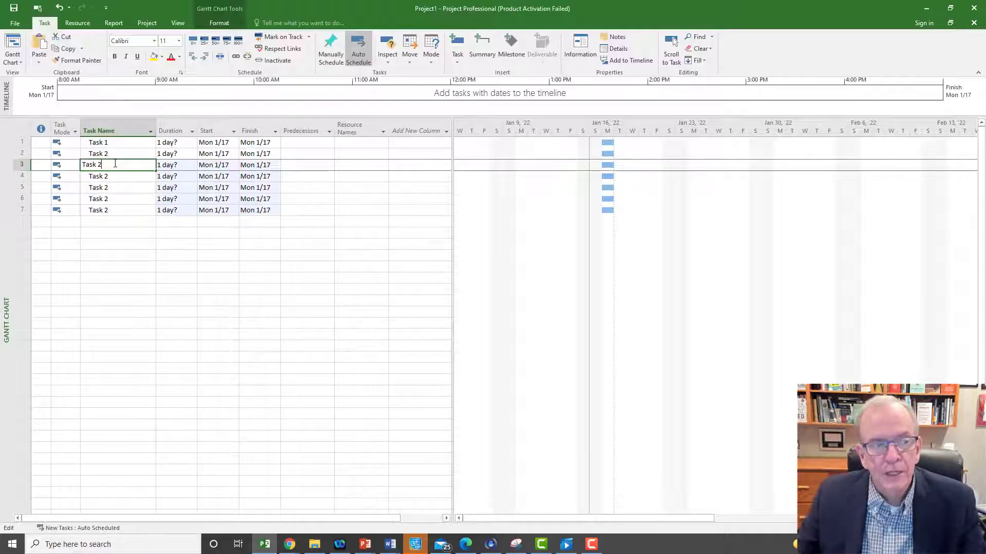
pyautogui.press('BackSpace')
pyautogui.write('3')
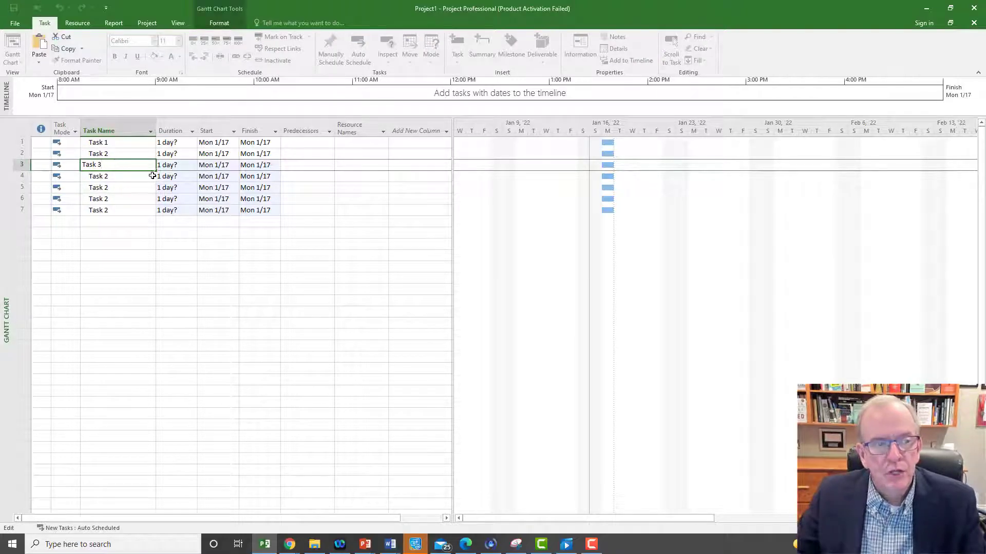
pyautogui.click(131, 178)
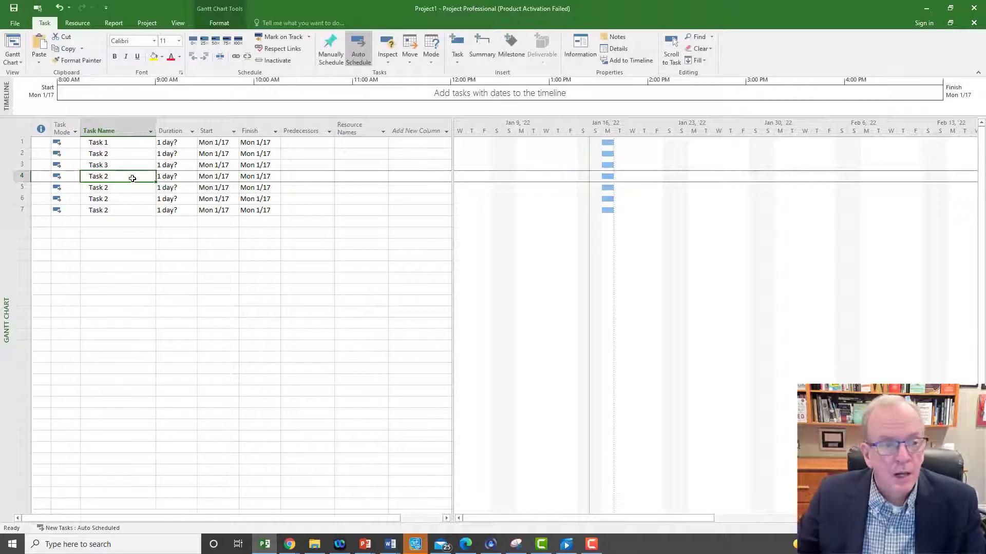
pyautogui.click(113, 178)
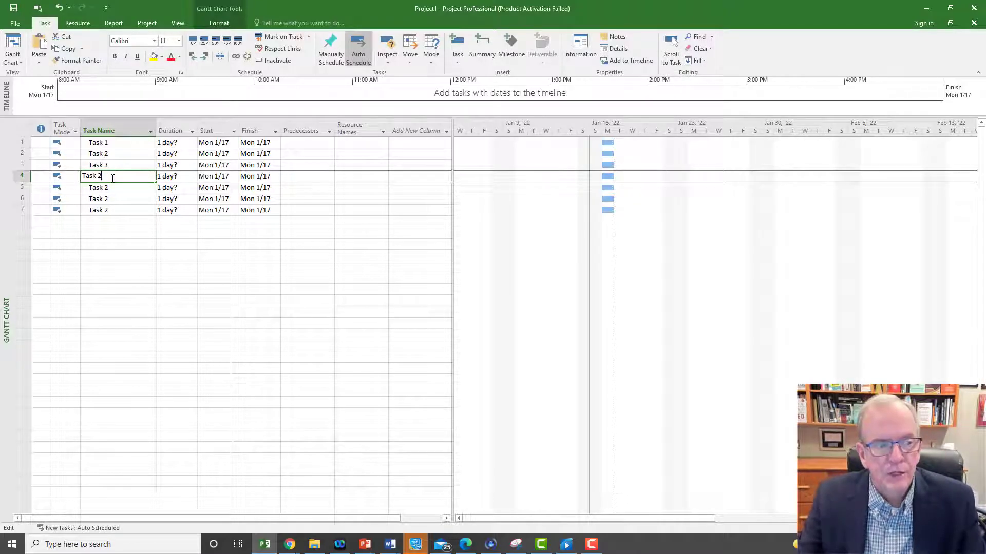
pyautogui.press('BackSpace')
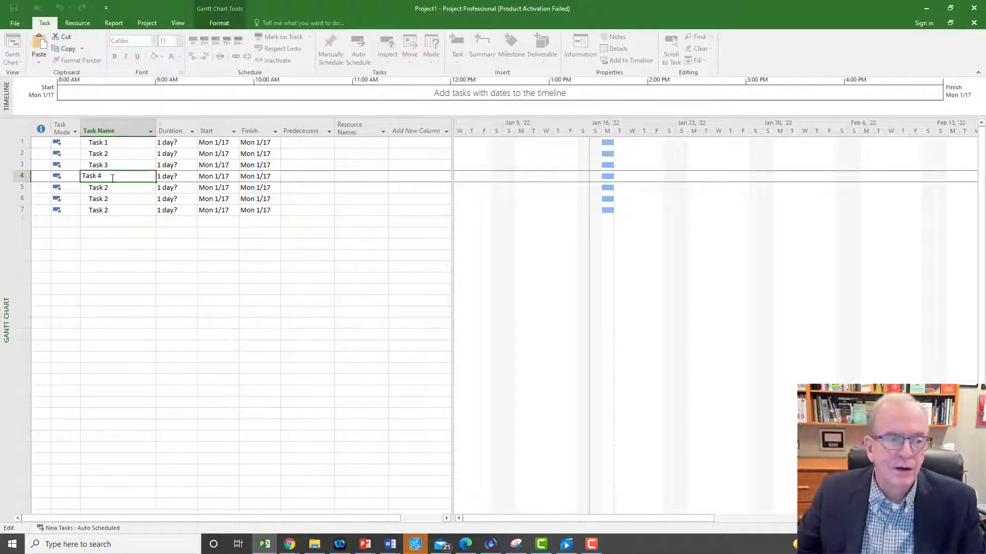
pyautogui.click(116, 188)
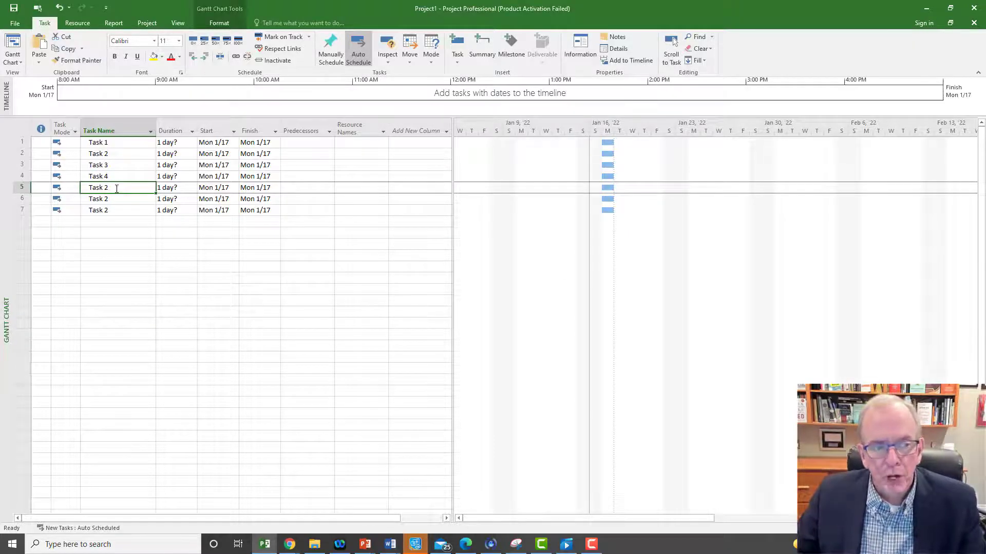
# Rename the copied tasks in rows 5, 6 and 7 as "Task 5", "Task 6" and "Task 7"
pyautogui.click(116, 188)
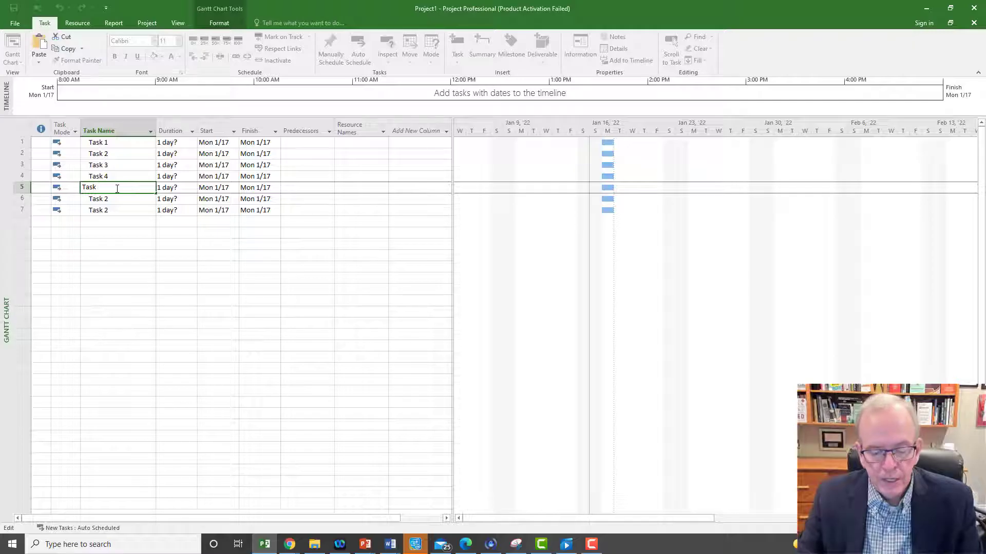
pyautogui.write('5')
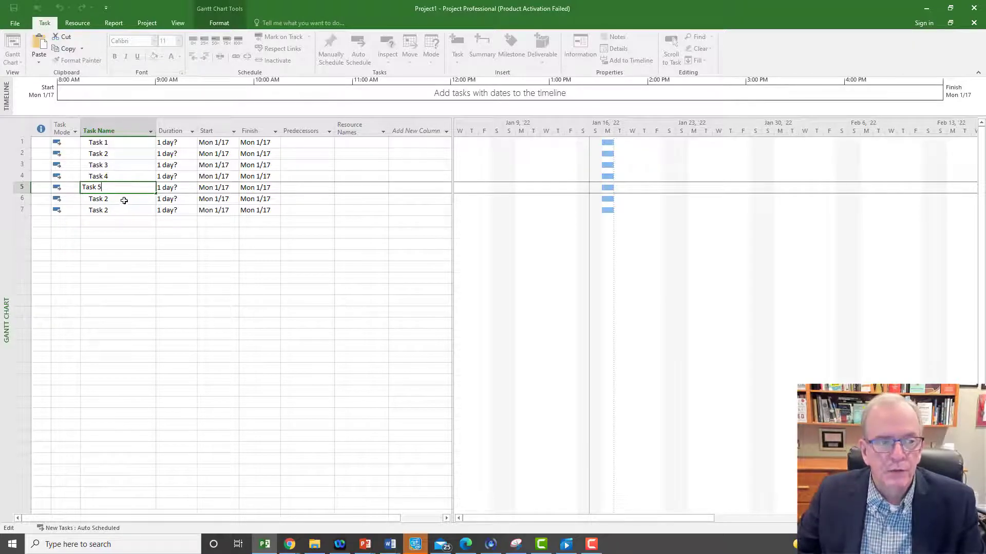
pyautogui.click(123, 201)
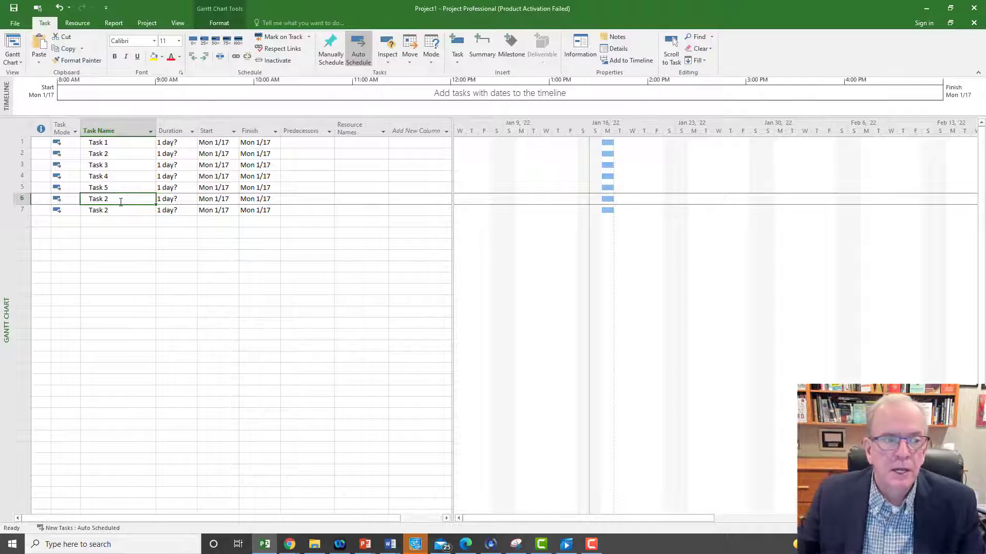
pyautogui.click(120, 202)
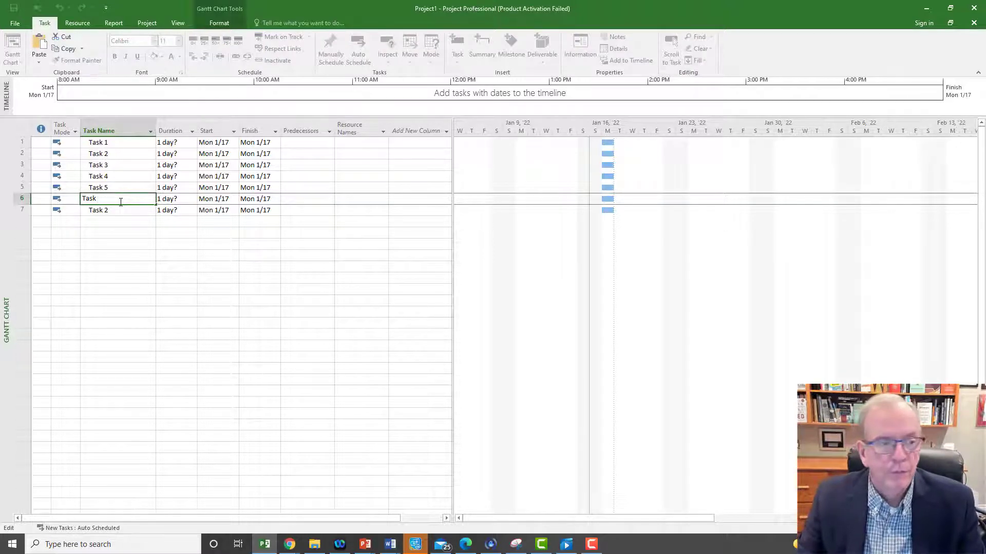
pyautogui.write('6')
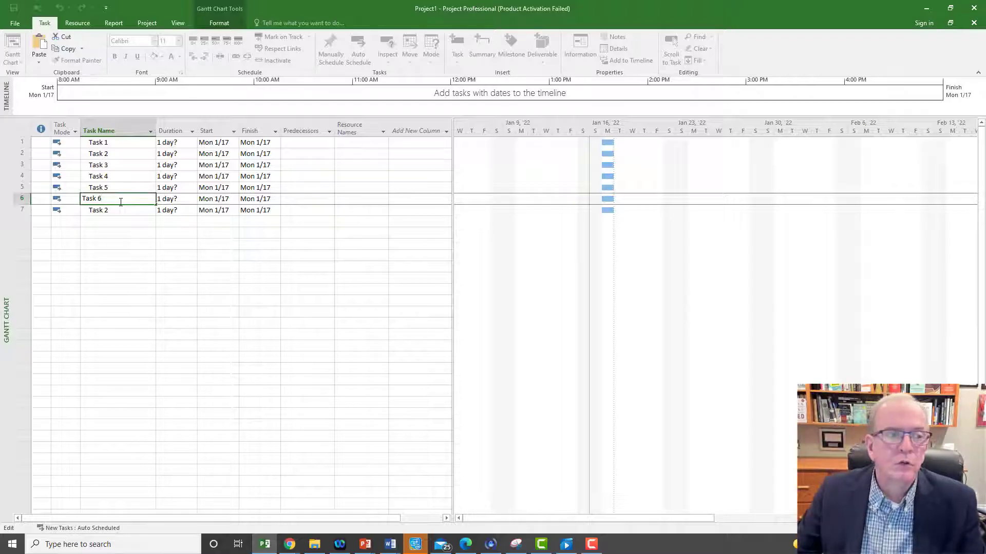
pyautogui.click(103, 210)
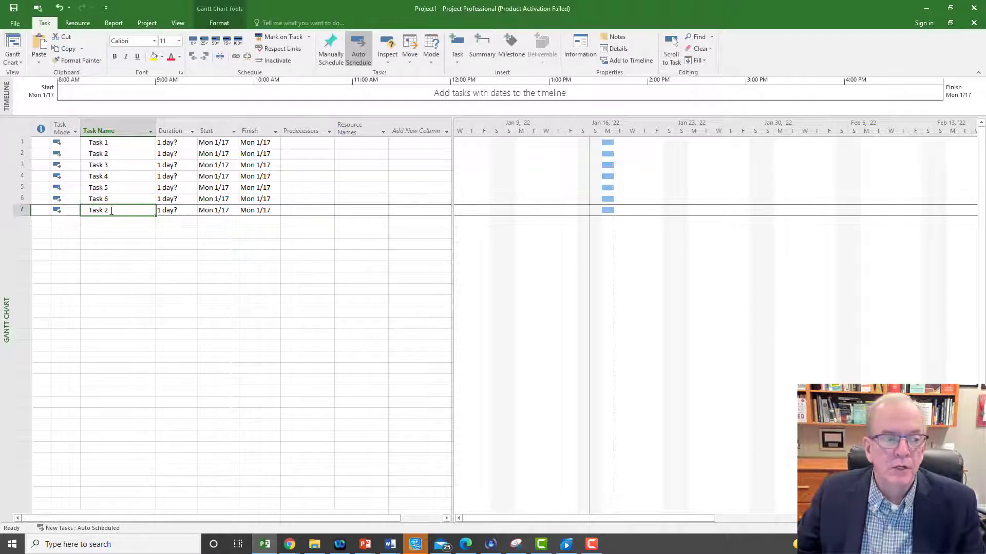
pyautogui.click(111, 210)
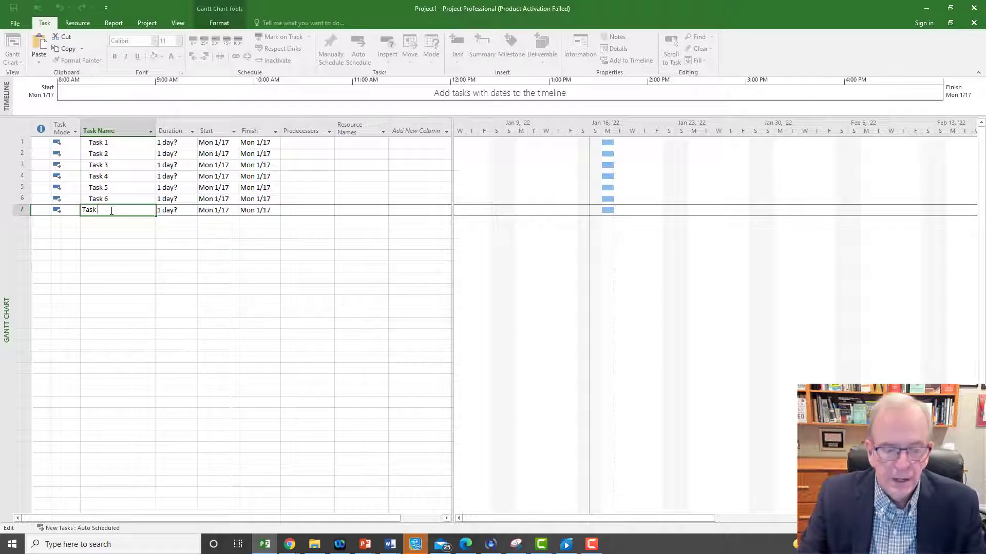
pyautogui.write('7')
pyautogui.click(108, 235)
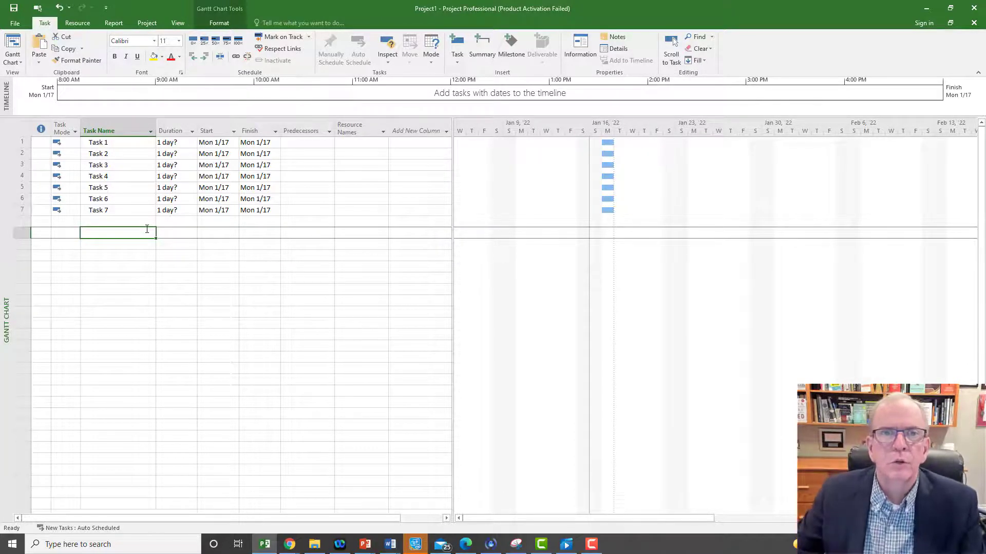
# Set the duration of Task 1 to 2 days
pyautogui.click(188, 143)
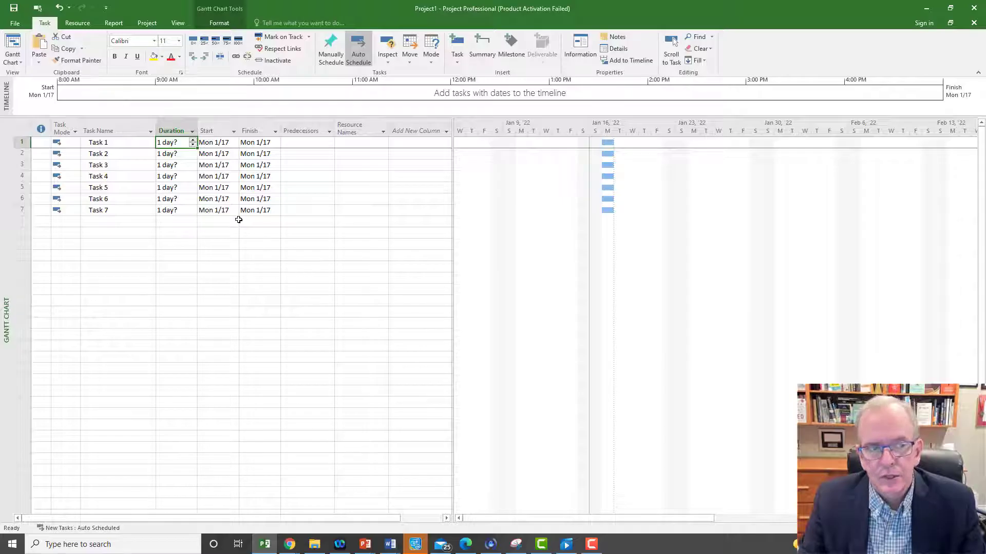
pyautogui.press('BackSpace')
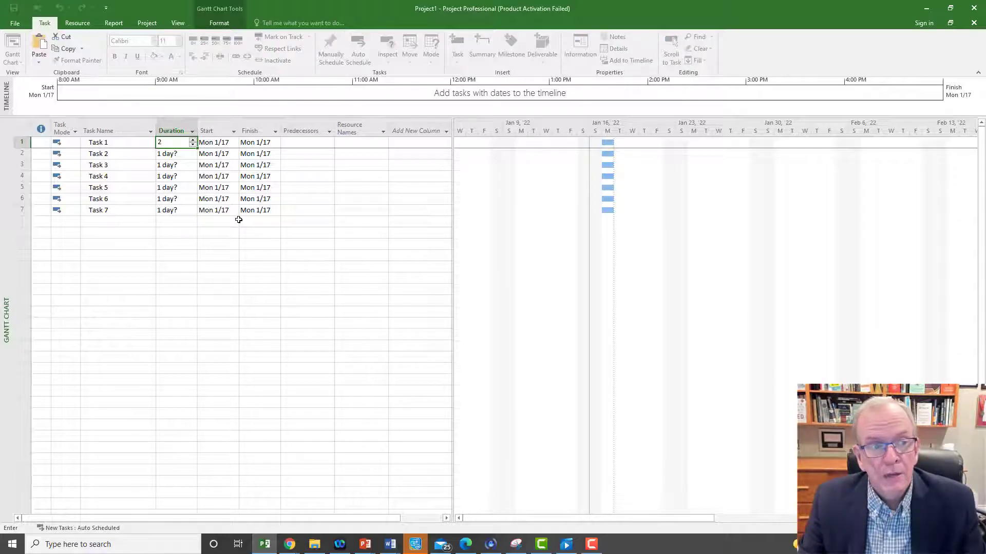
pyautogui.press('Return')
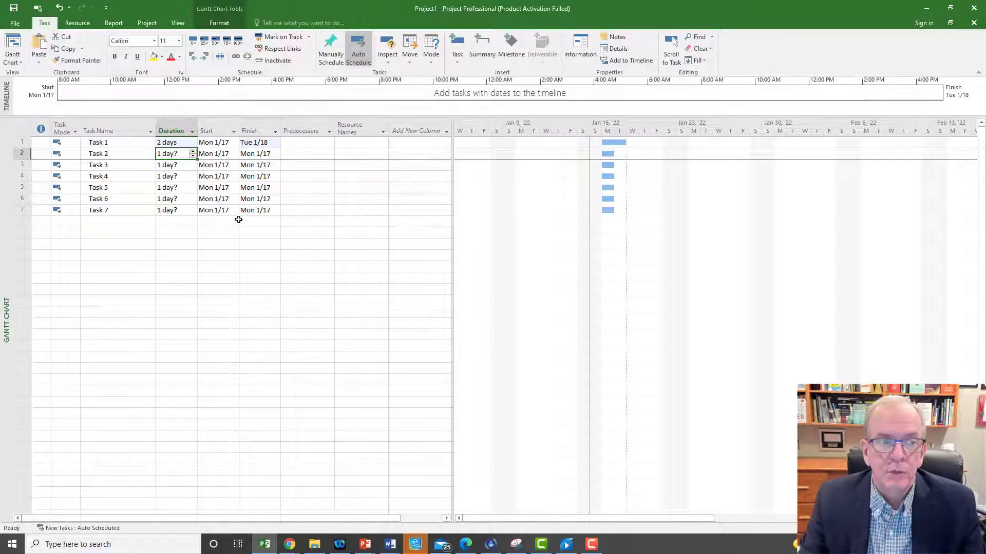
# Set the duration of Task 2 to 3 hours and the duration of Task 3 to 4 weeks
pyautogui.write('3 ')
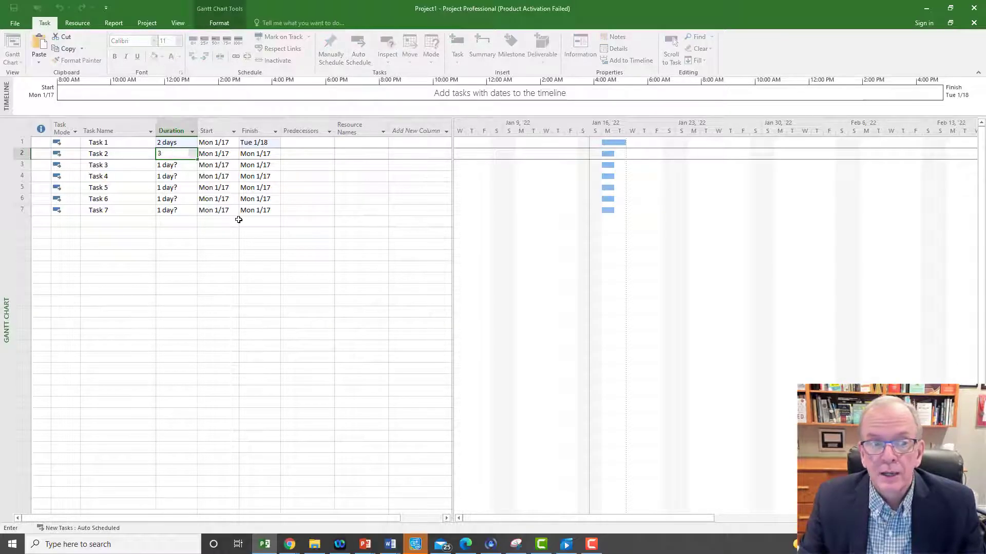
pyautogui.write('h')
pyautogui.press('Return')
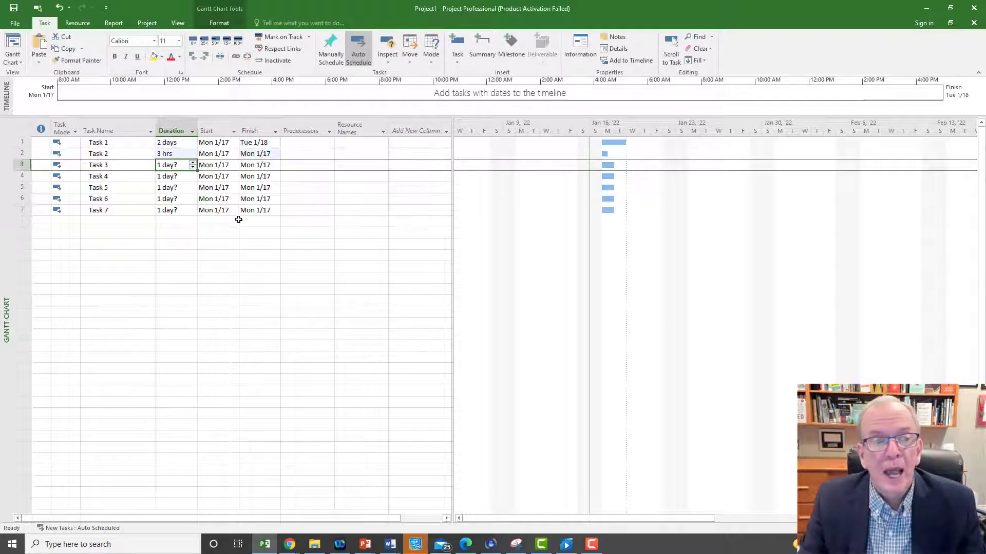
pyautogui.write('4')
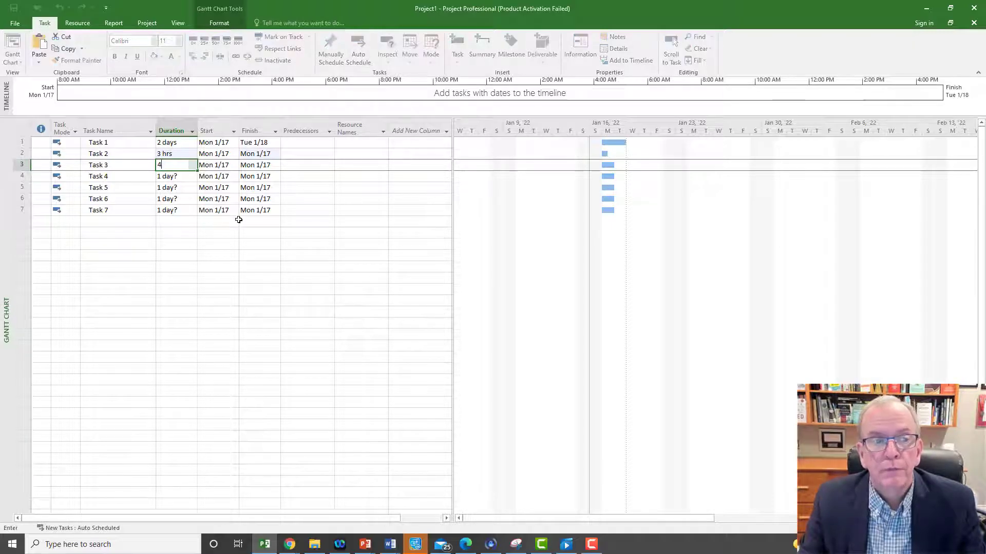
pyautogui.write('w')
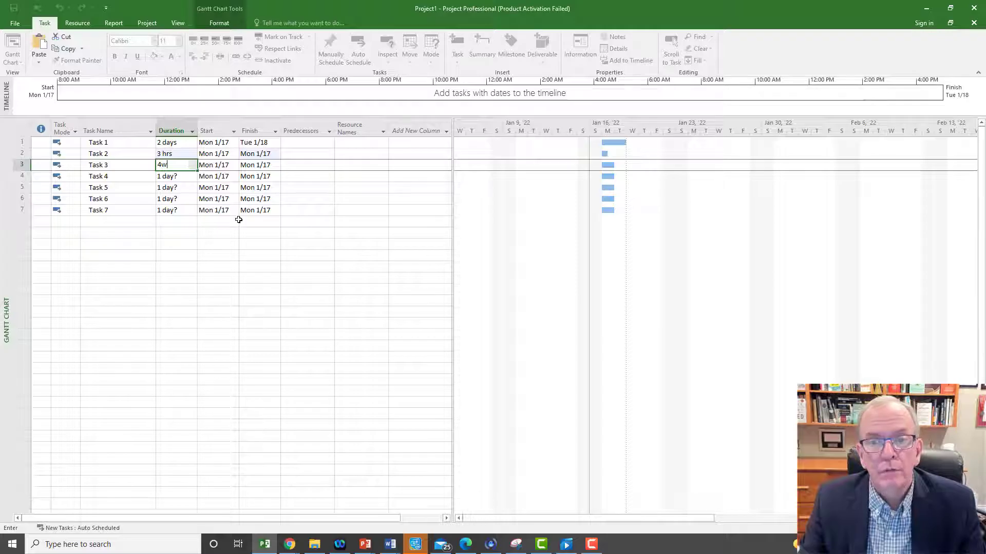
pyautogui.press('Return')
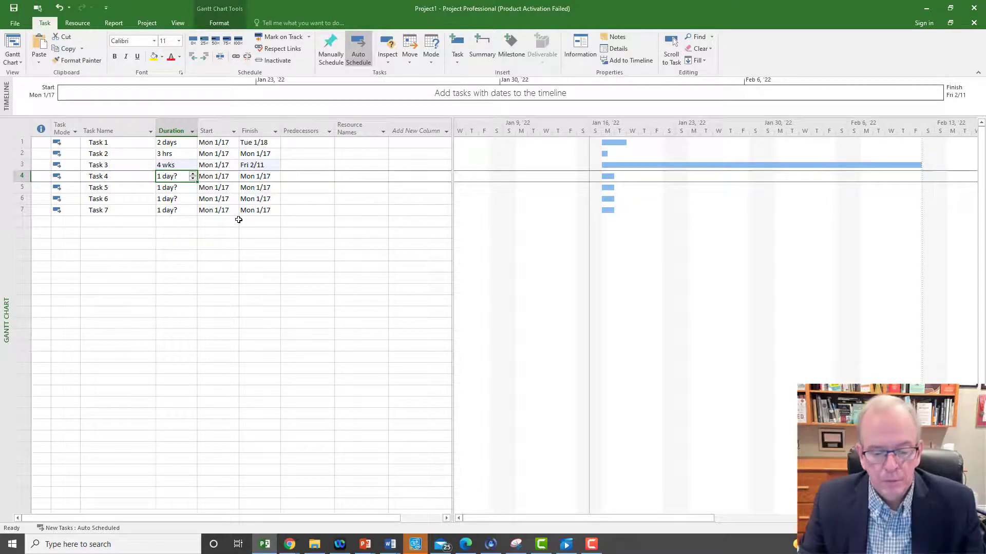
# Set the duration of Task 4 to 5 minutes and the duration of Task 5 to 5 months
pyautogui.write('5m')
pyautogui.press('Return')
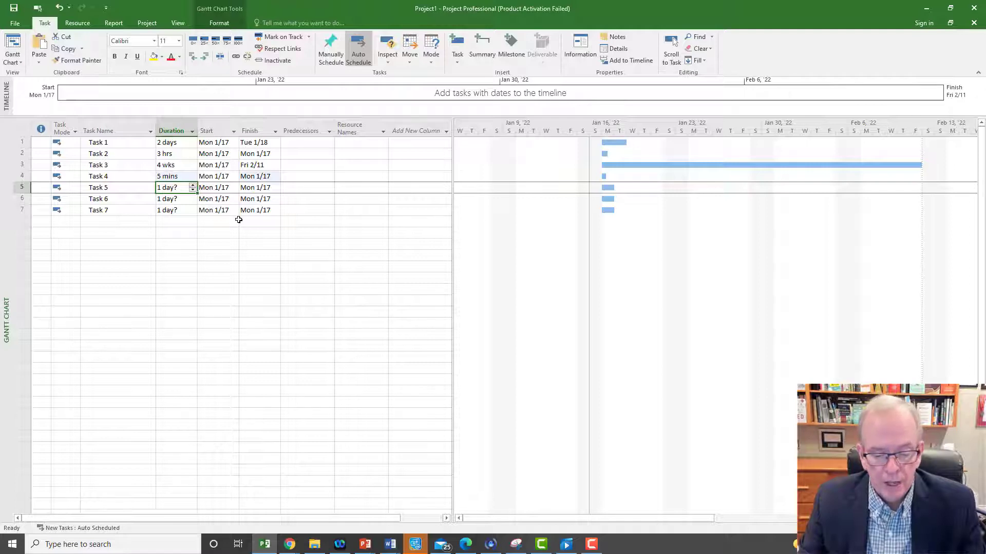
pyautogui.write('5 ')
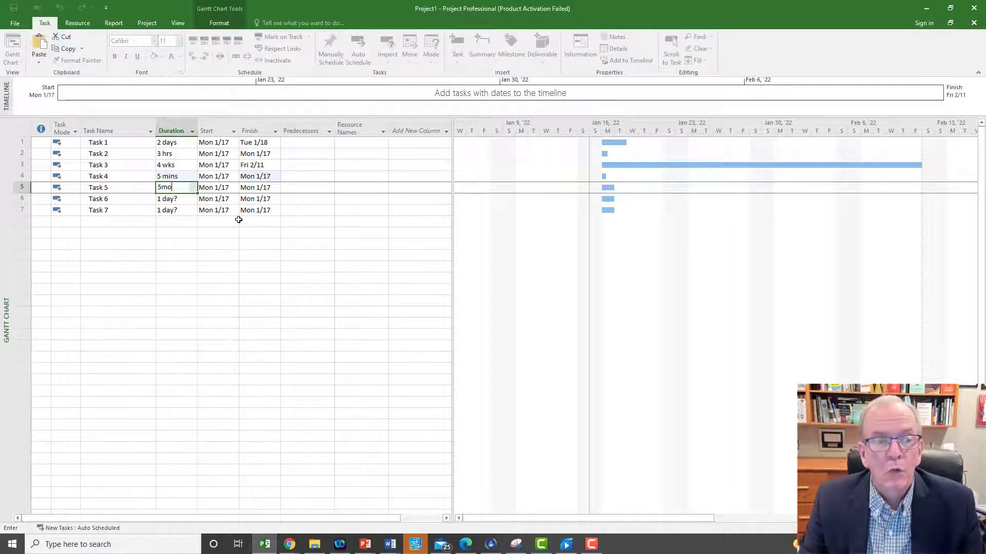
pyautogui.write('mo')
pyautogui.press('Return')
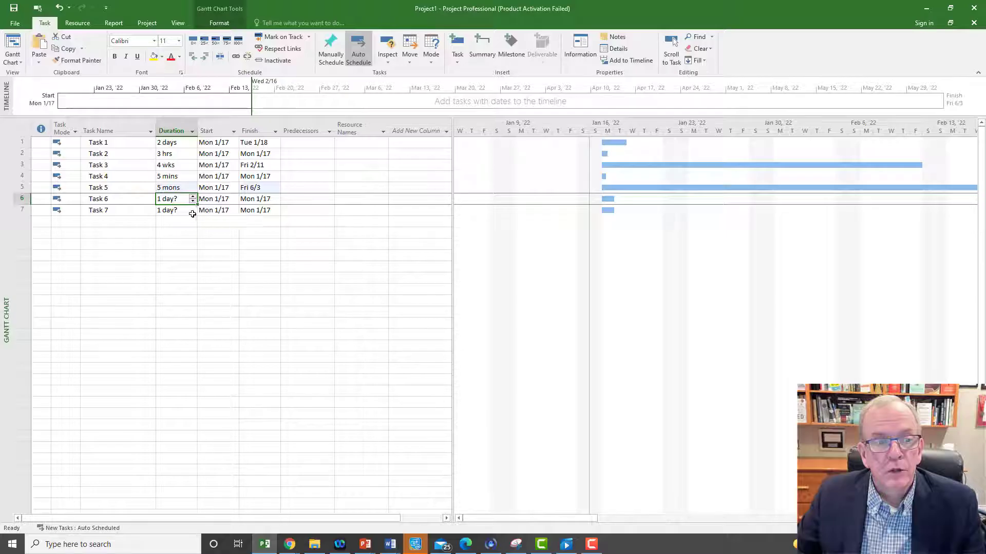
# Change the duration of Task 2 to 4 hours and the duration of Task 3 to 5 weeks
pyautogui.click(171, 155)
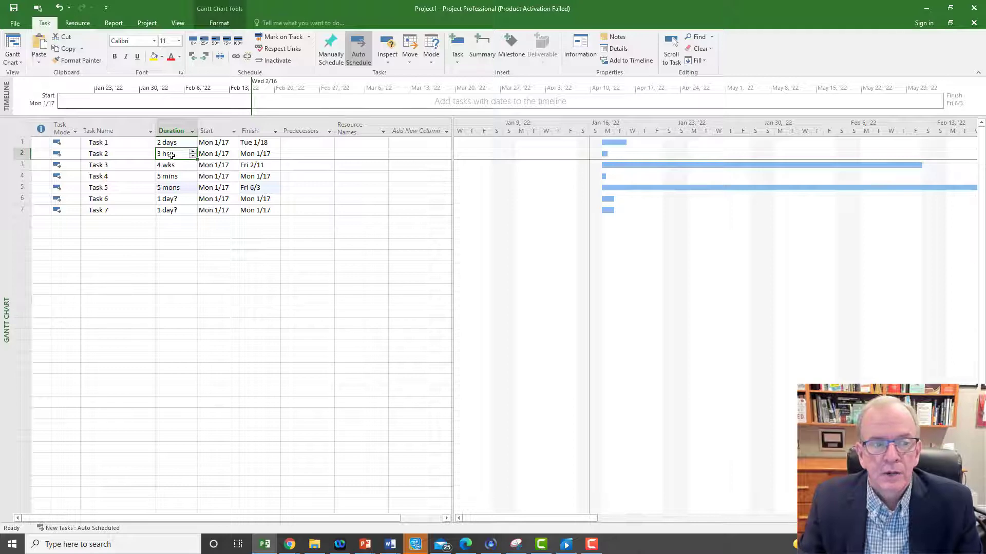
pyautogui.write('4h')
pyautogui.press('Return')
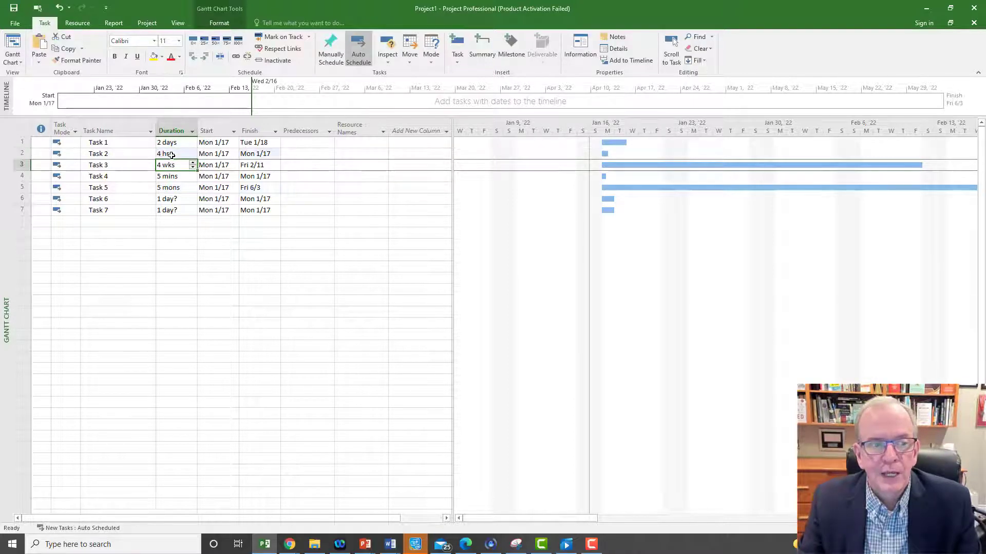
pyautogui.write('5w')
pyautogui.press('Return')
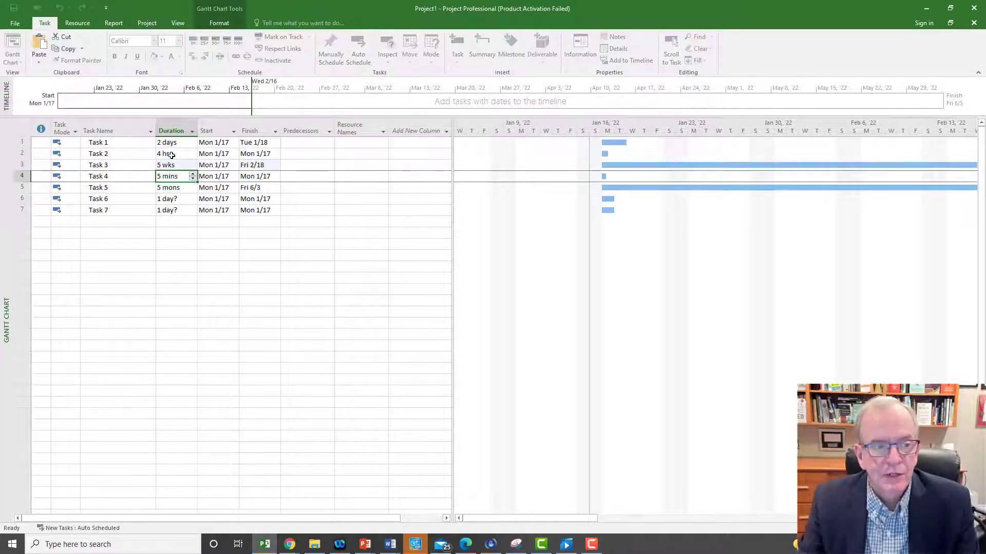
# Change the duration of Task 4 to 6 minutes and the duration of Task 5 to 7 months
pyautogui.write('6m')
pyautogui.press('Return')
pyautogui.write('7mo')
pyautogui.press('Return')
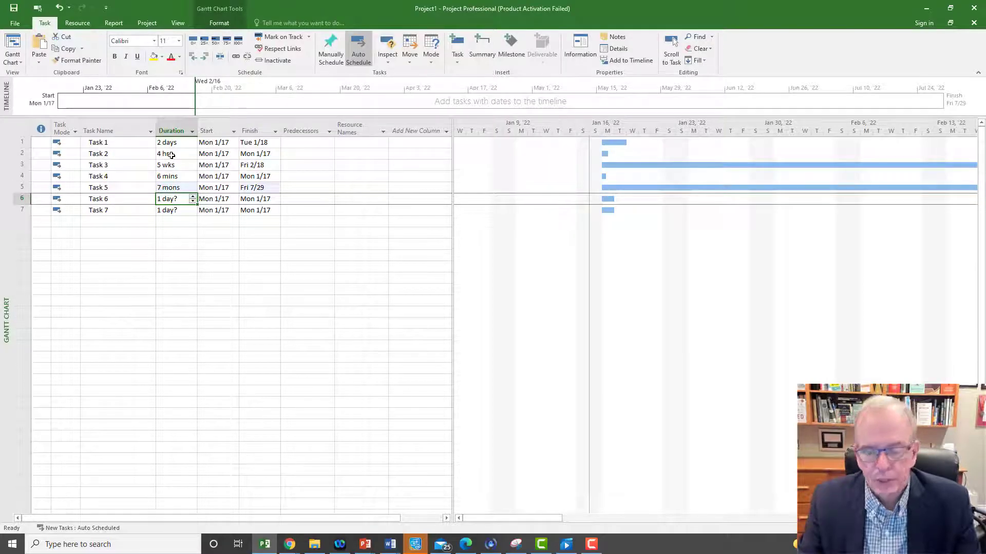
# Change the duration of Task 2 to 4 days and the duration of Task 3 to 5 days
pyautogui.press('Up')
pyautogui.press('Up')
pyautogui.press('Up')
pyautogui.press('Up')
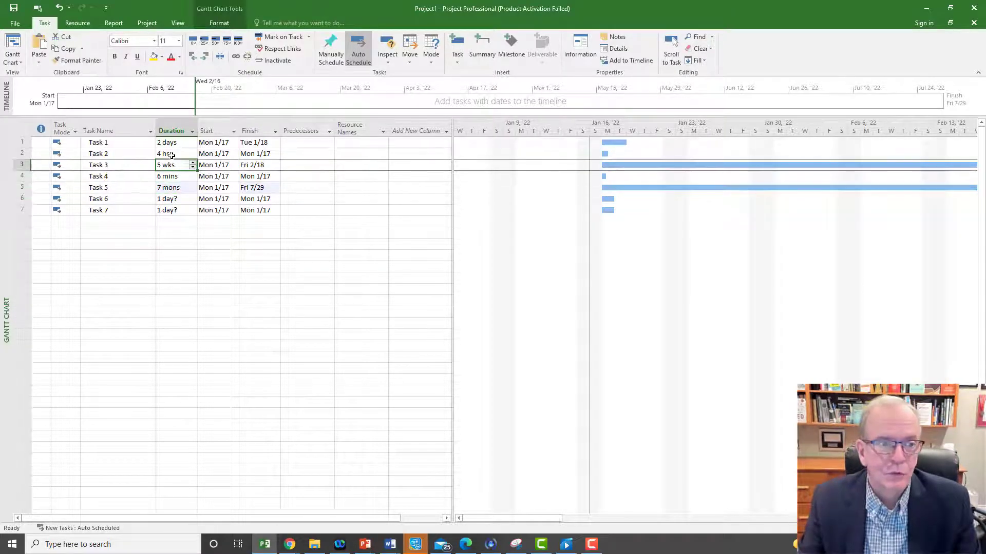
pyautogui.write('4d')
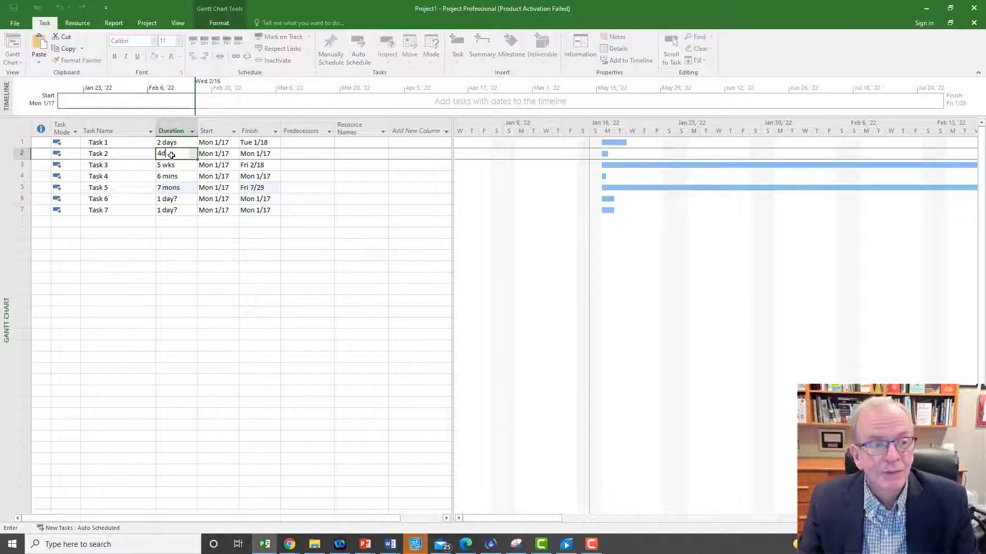
pyautogui.press('Return')
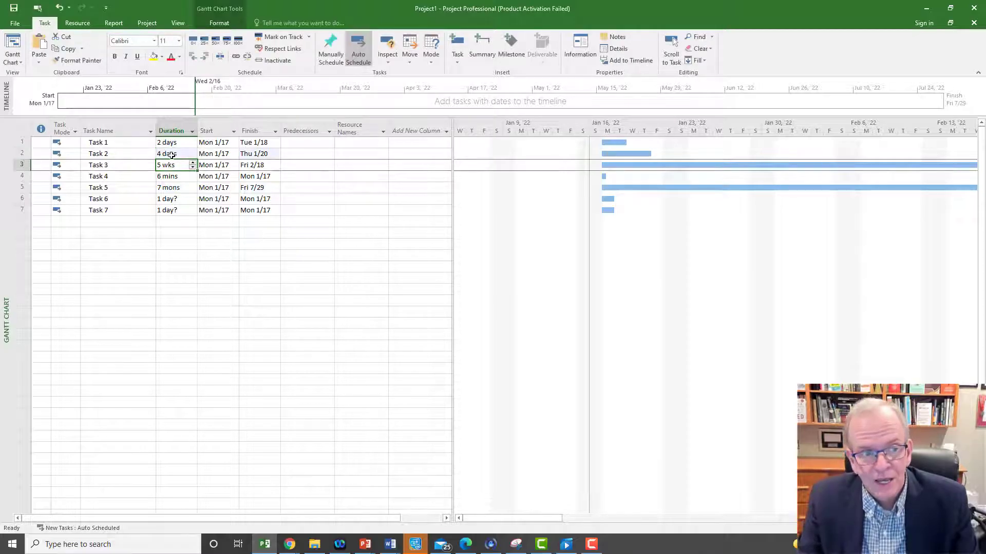
pyautogui.write('5d')
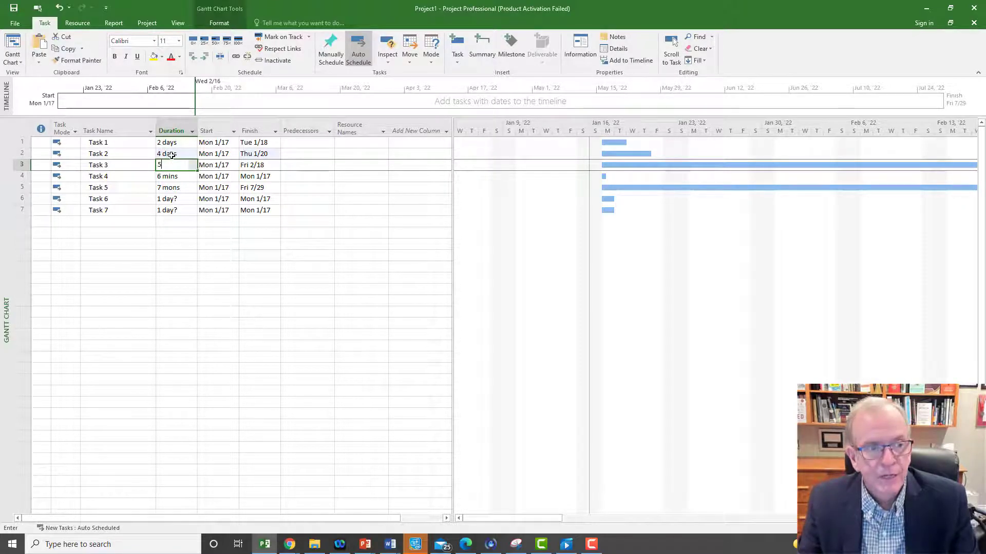
pyautogui.press('Return')
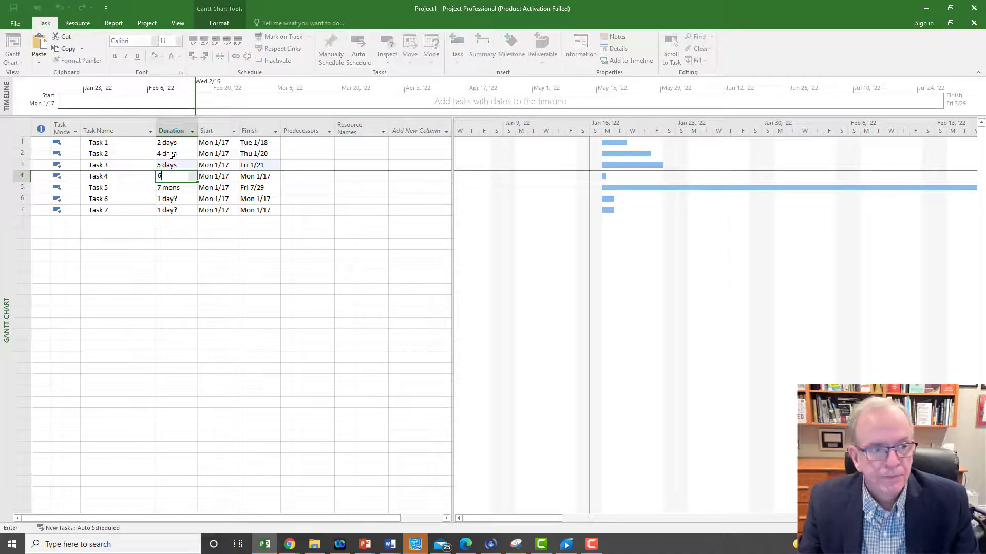
pyautogui.press('Return')
pyautogui.write('d')
pyautogui.press('Return')
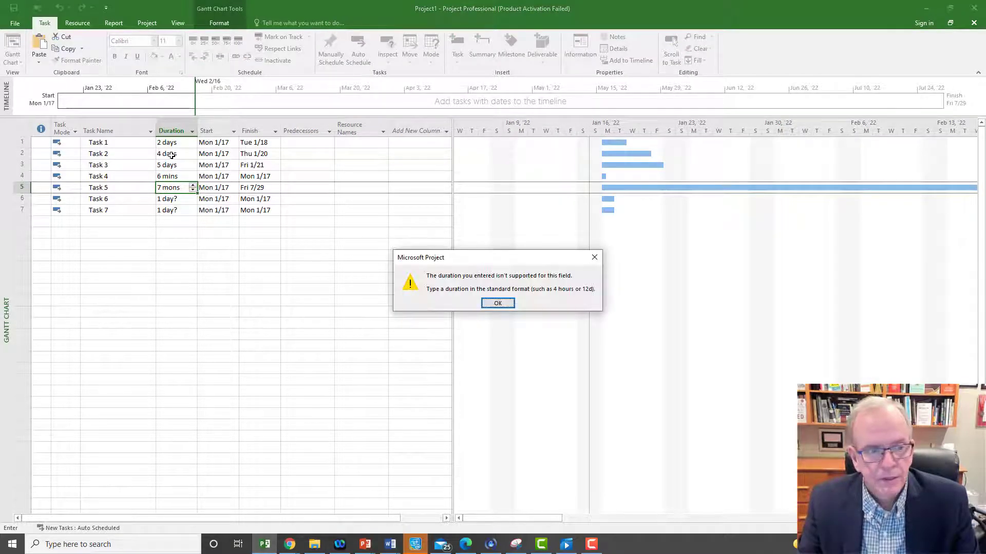
pyautogui.click(497, 304)
pyautogui.press('Return')
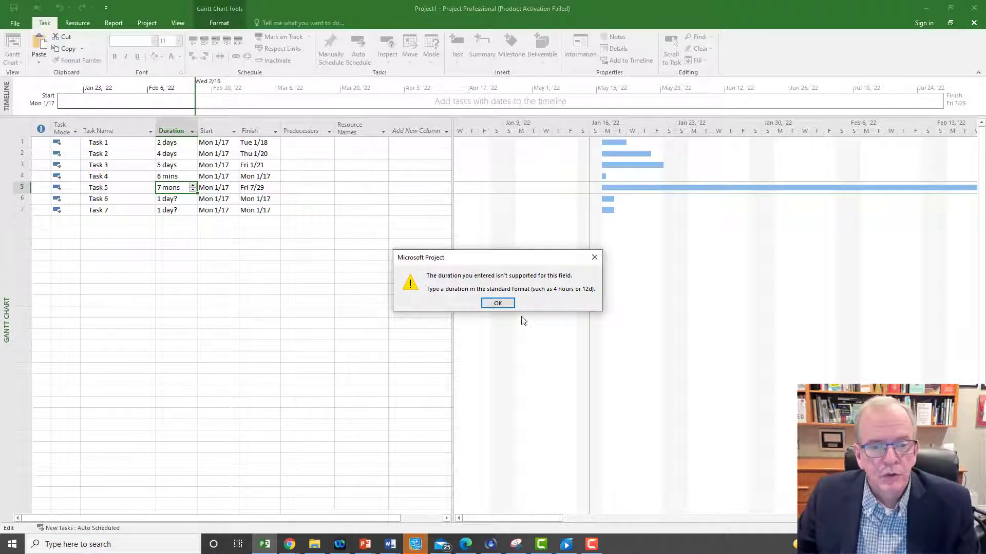
pyautogui.click(594, 257)
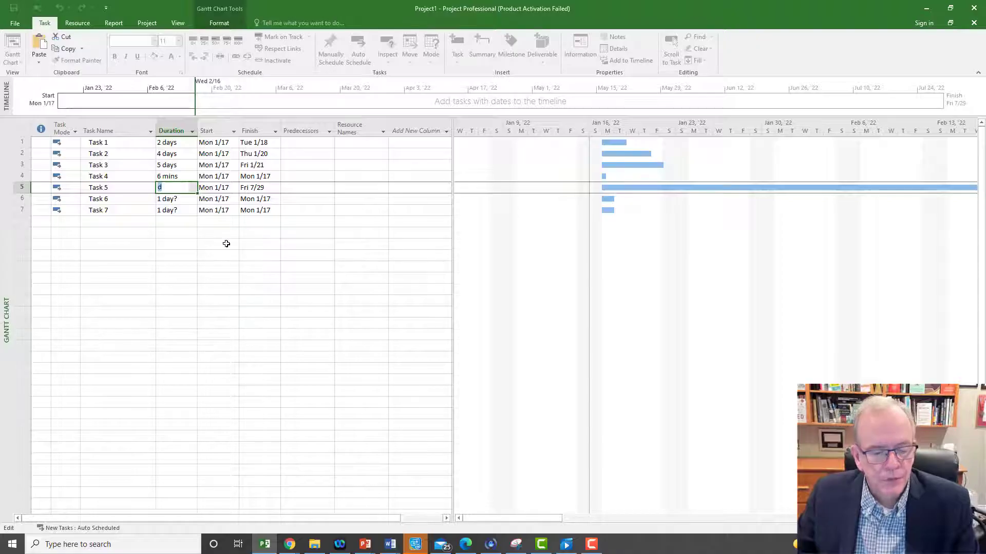
pyautogui.press('Escape')
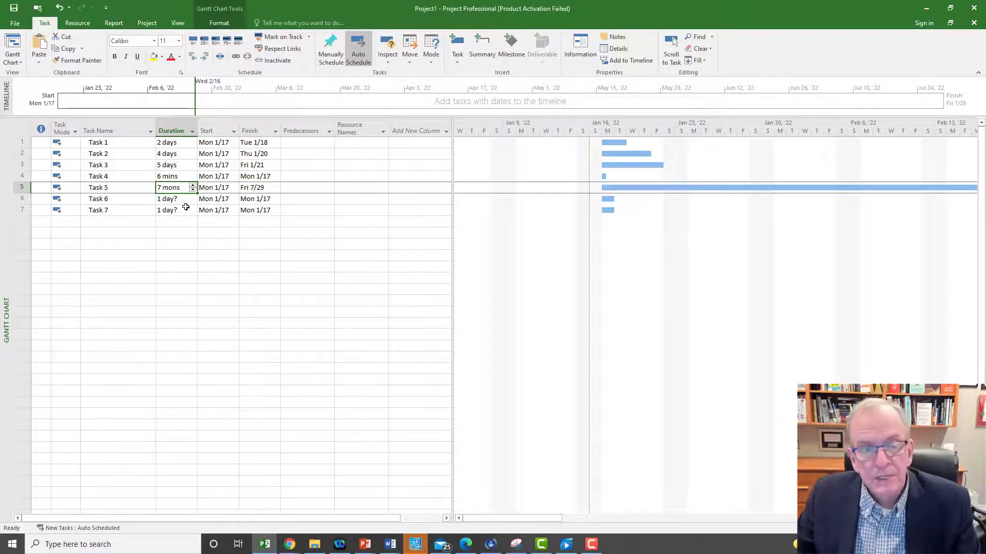
# Try to set the duration of Task 5 to "7 monds" and discard the entry
pyautogui.click(179, 188)
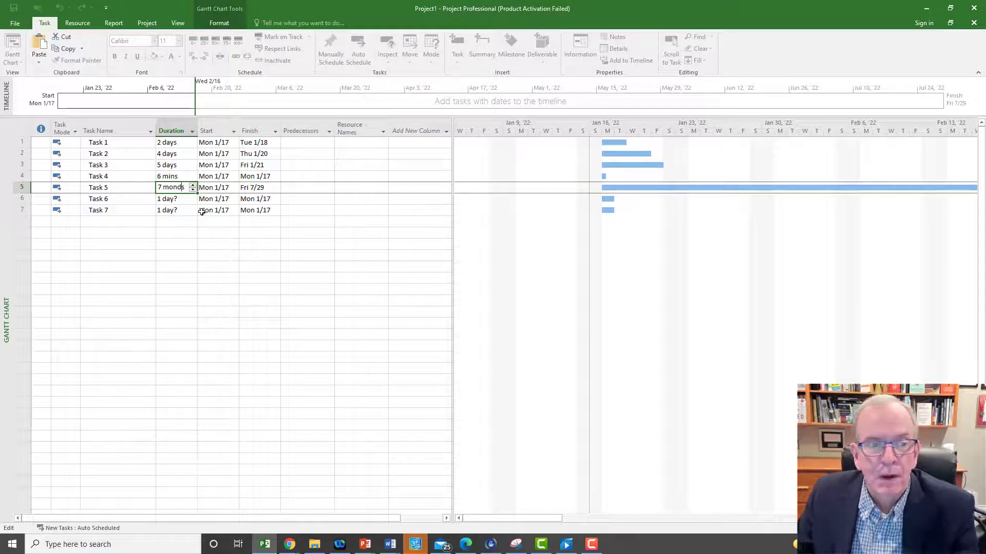
pyautogui.press('BackSpace')
pyautogui.press('Return')
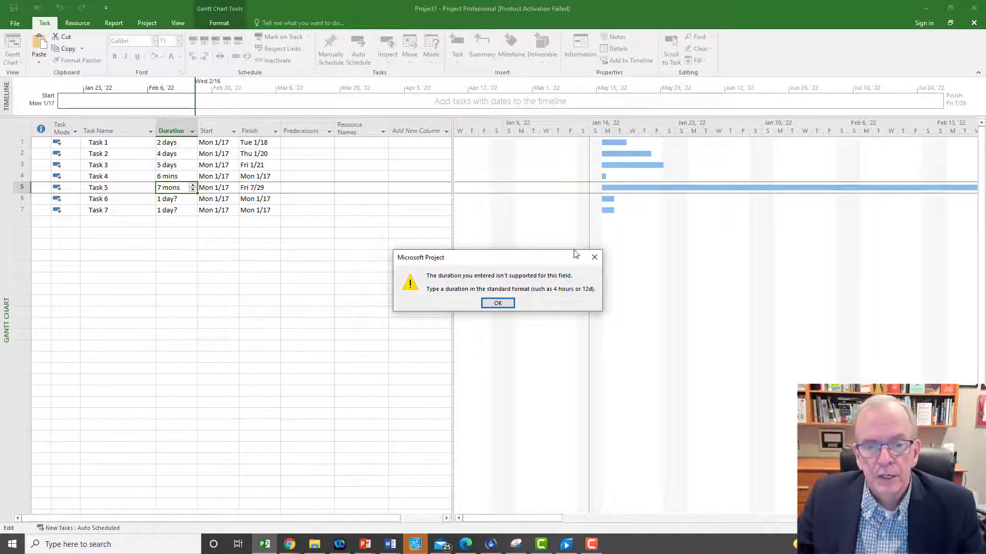
pyautogui.click(595, 258)
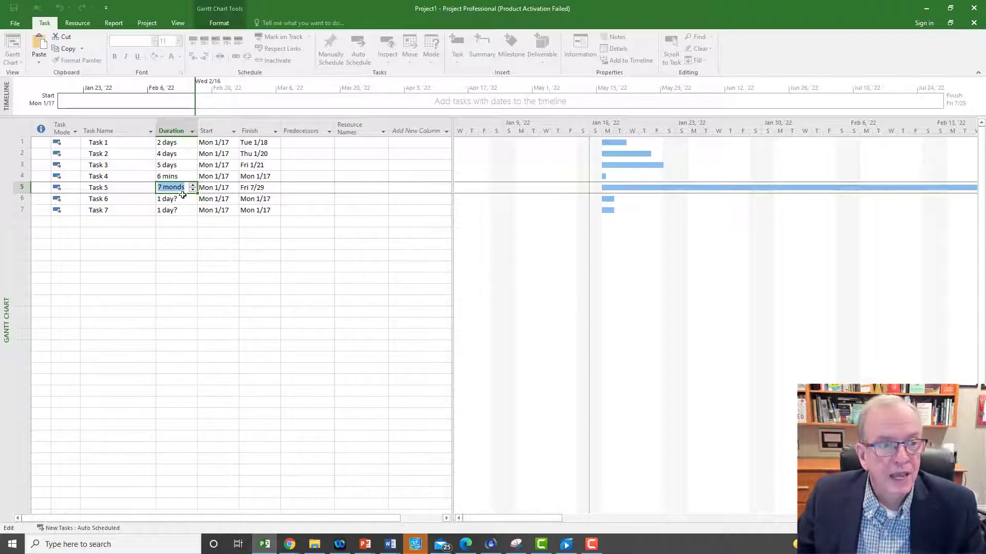
pyautogui.press('Escape')
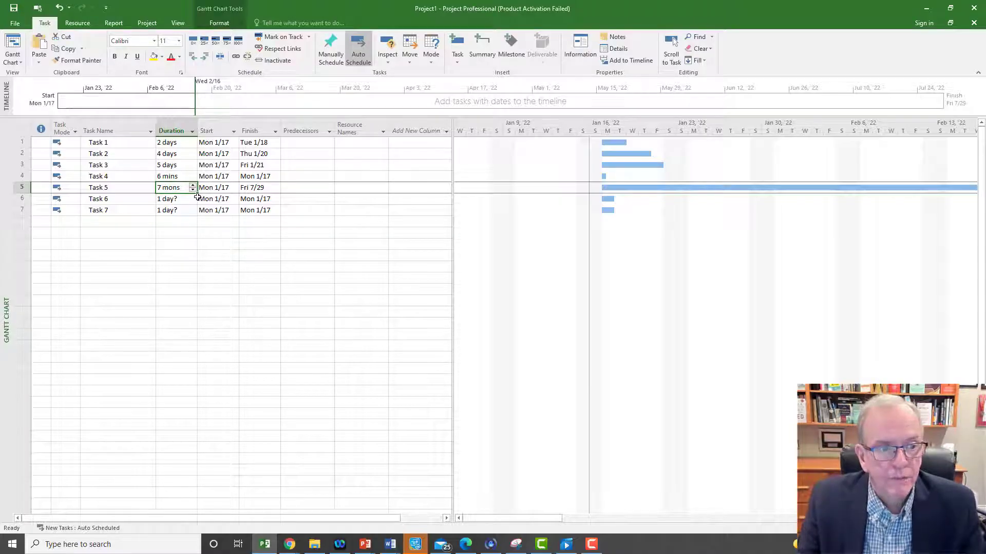
# Set the duration of Task 5 to 7 days and the duration of Task 4 to 6 days
pyautogui.write('7 days')
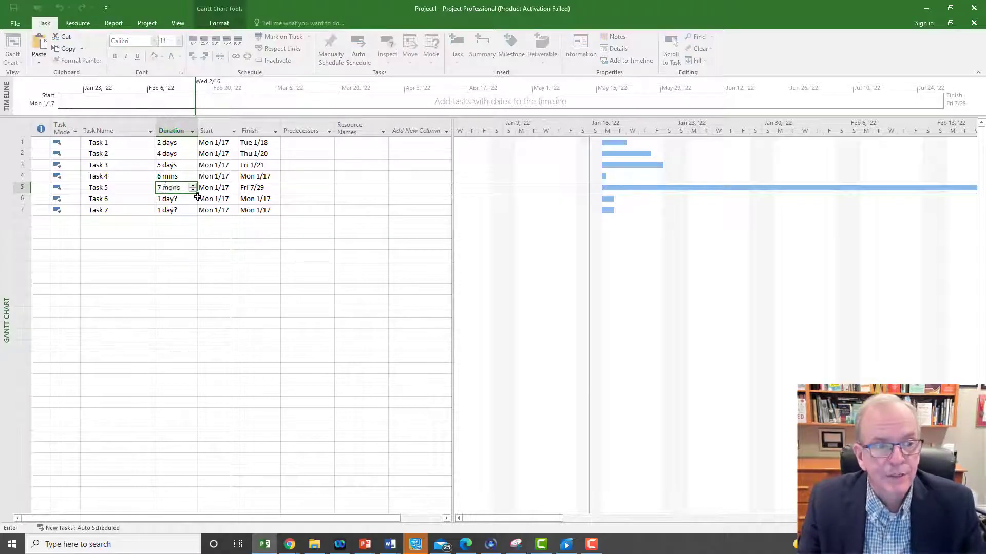
pyautogui.press('Return')
pyautogui.click(178, 177)
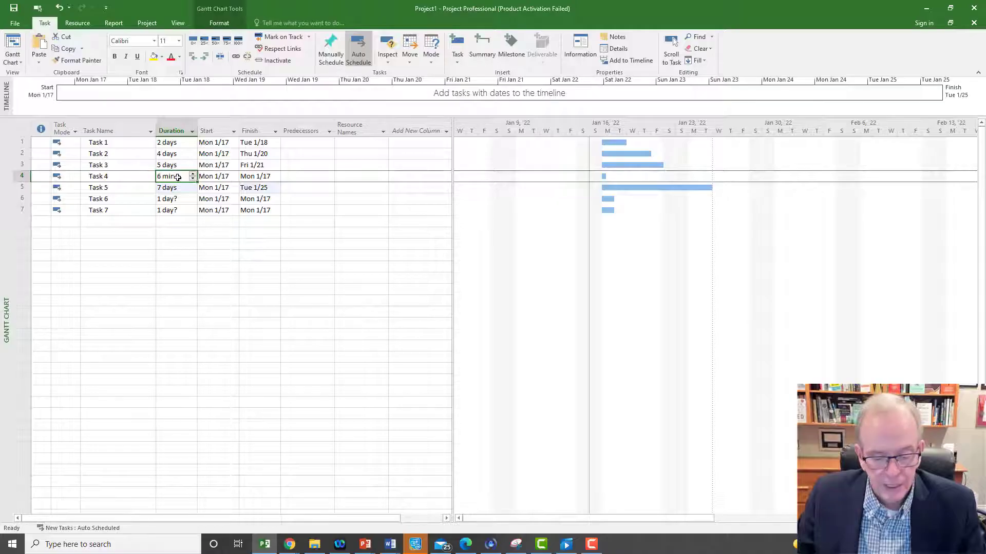
pyautogui.write('6 days')
# Set the duration of Task 6 to 7 elapsed days (7ed) and inspect its bar in the Gantt chart
pyautogui.click(177, 201)
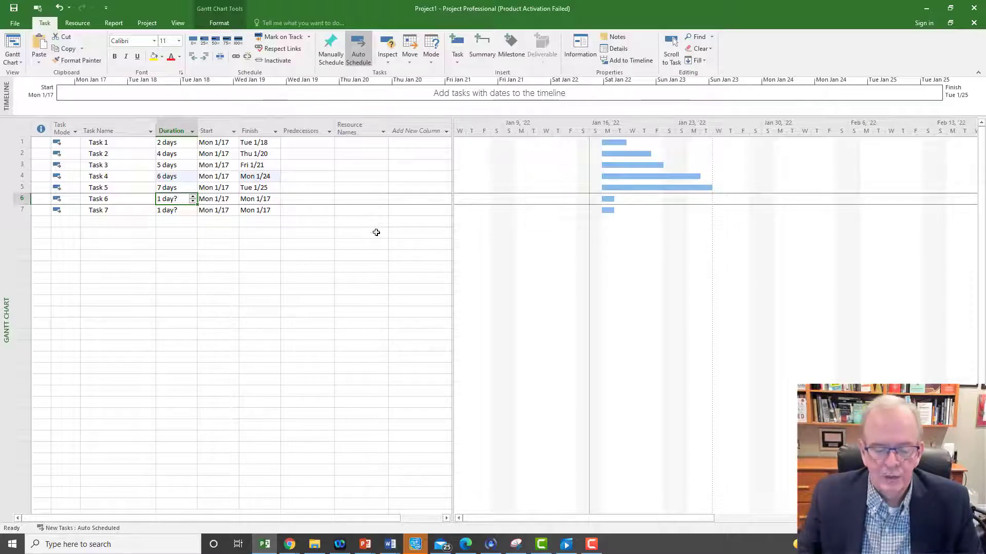
pyautogui.write('7')
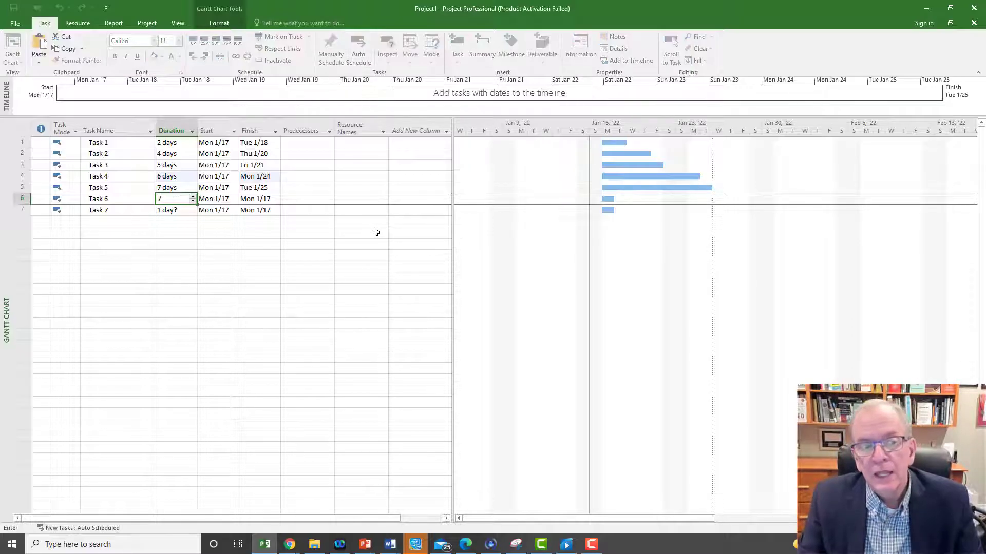
pyautogui.write('ed')
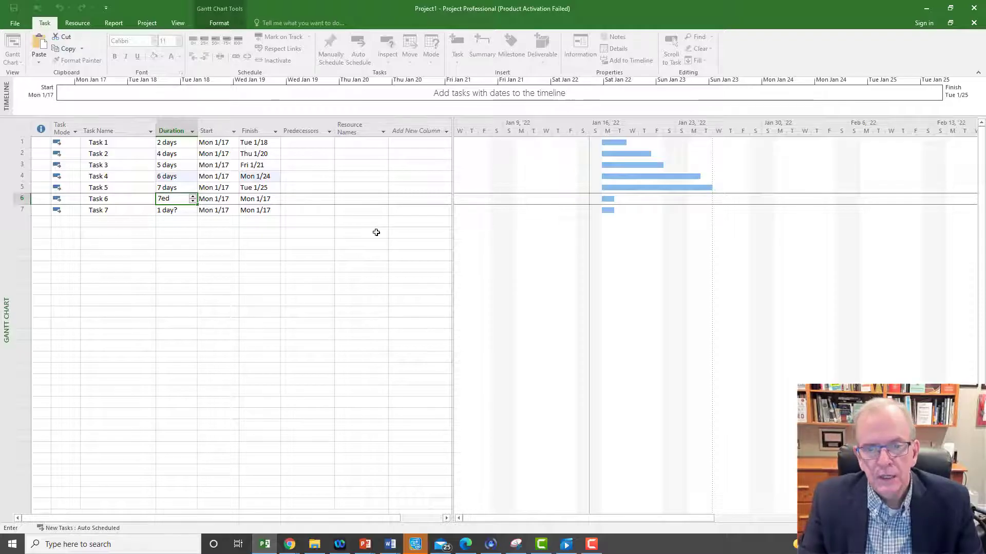
pyautogui.press('Return')
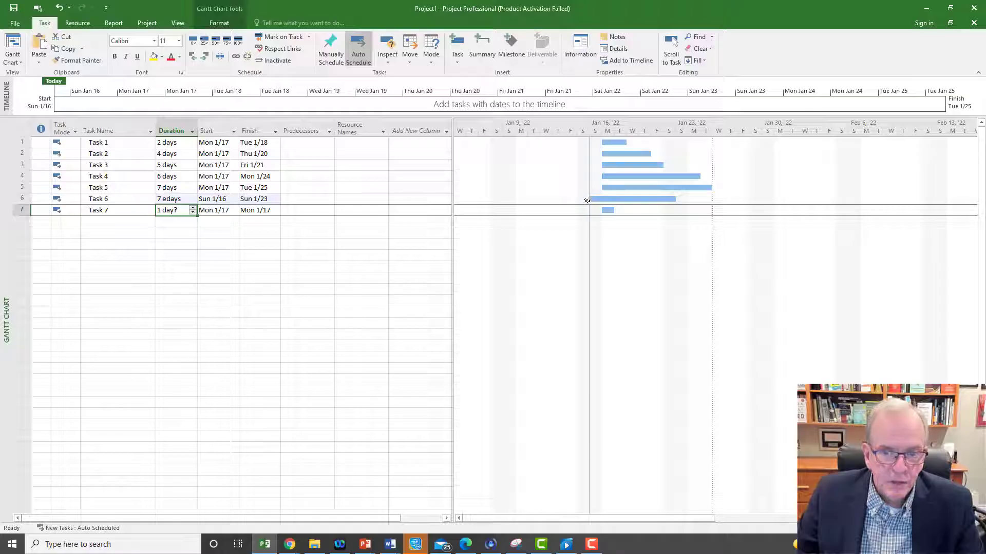
pyautogui.moveTo(590, 200)
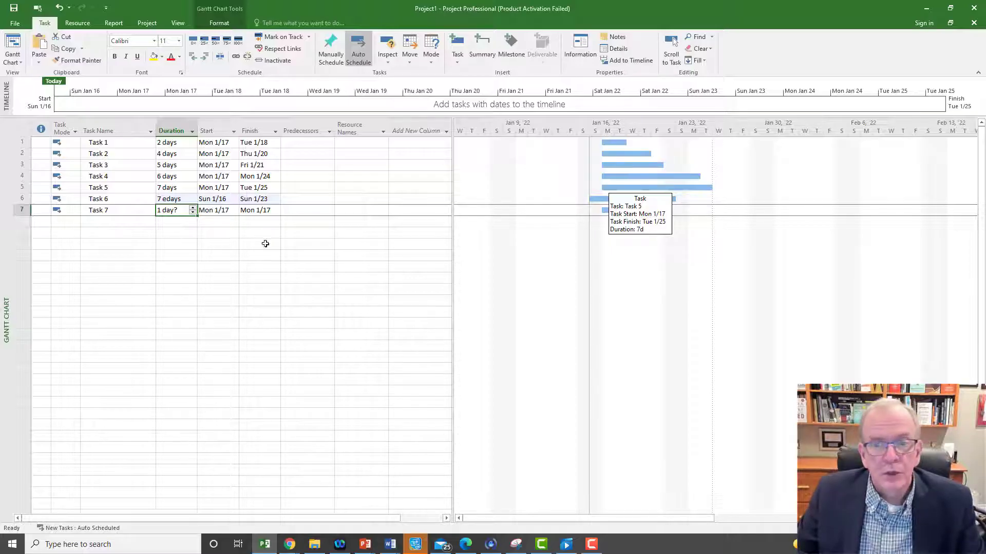
pyautogui.click(165, 255)
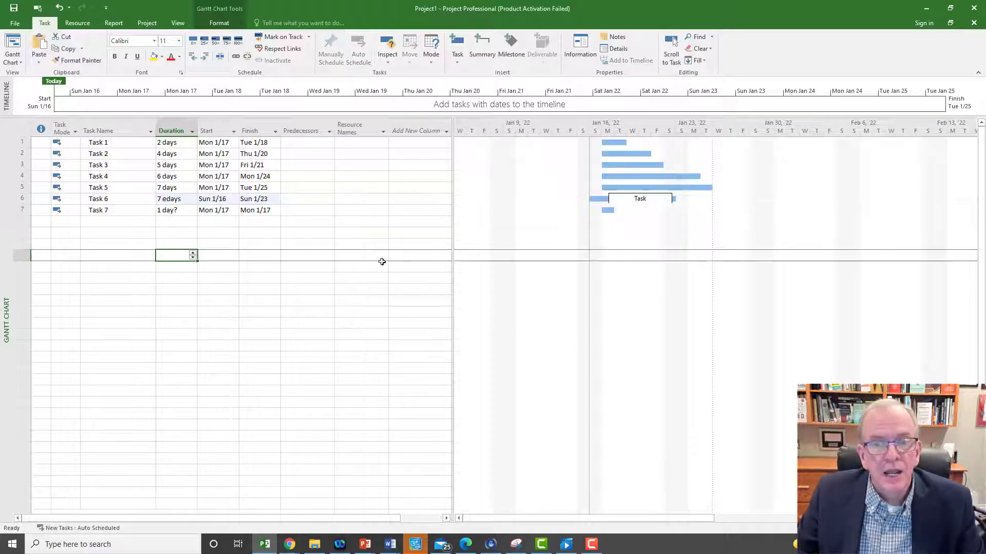
# Set the duration of Task 7 to 5 days and the duration of Task 6 to 7 days
pyautogui.click(183, 211)
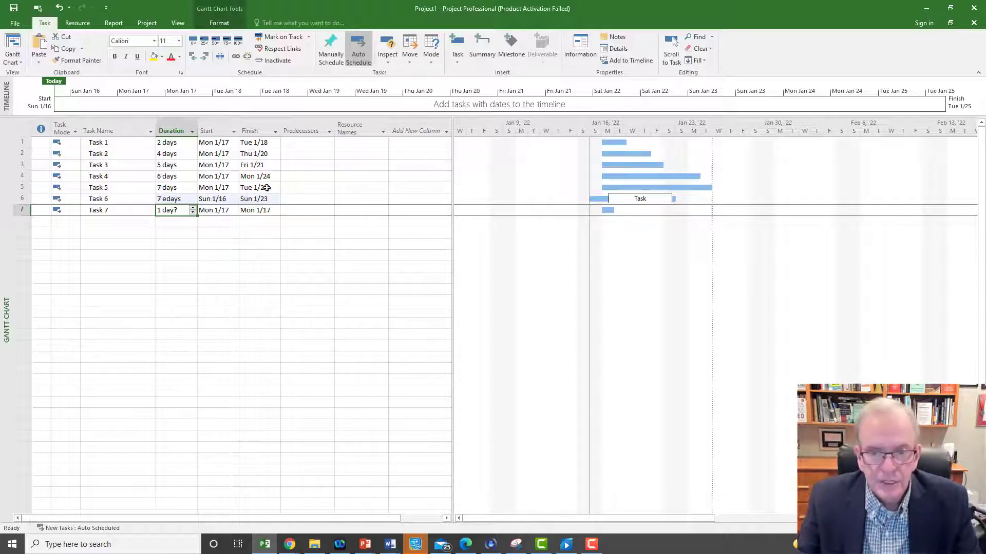
pyautogui.write('5')
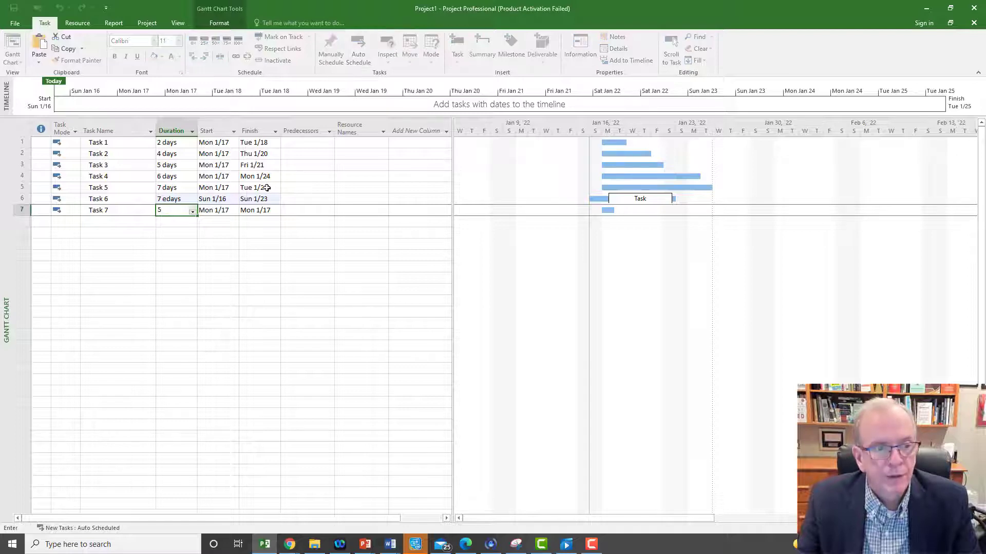
pyautogui.press('Return')
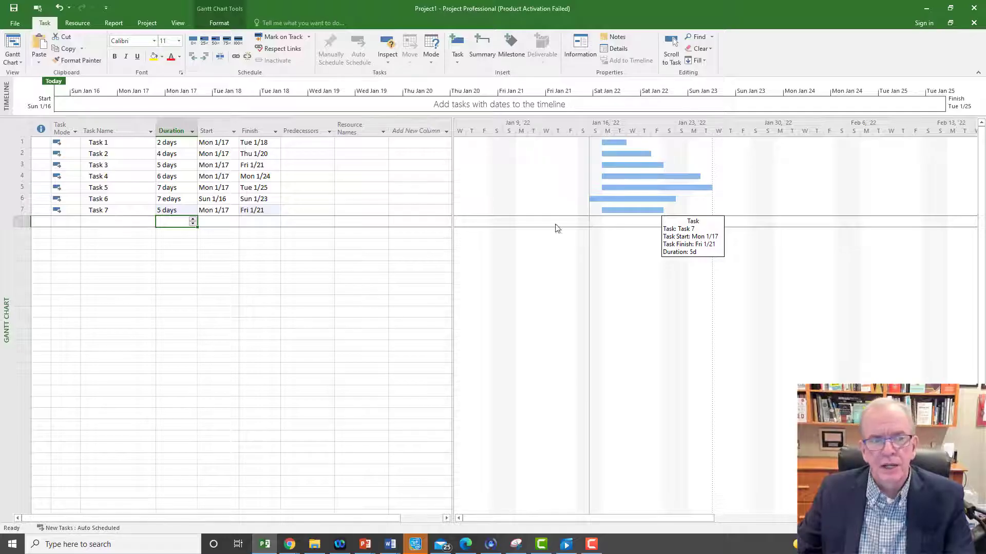
pyautogui.click(174, 199)
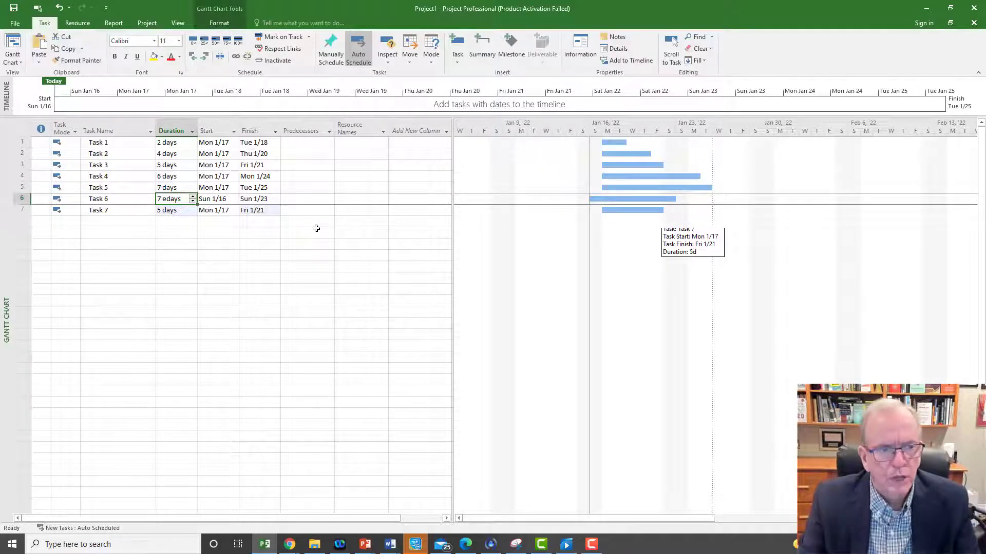
pyautogui.write('7d')
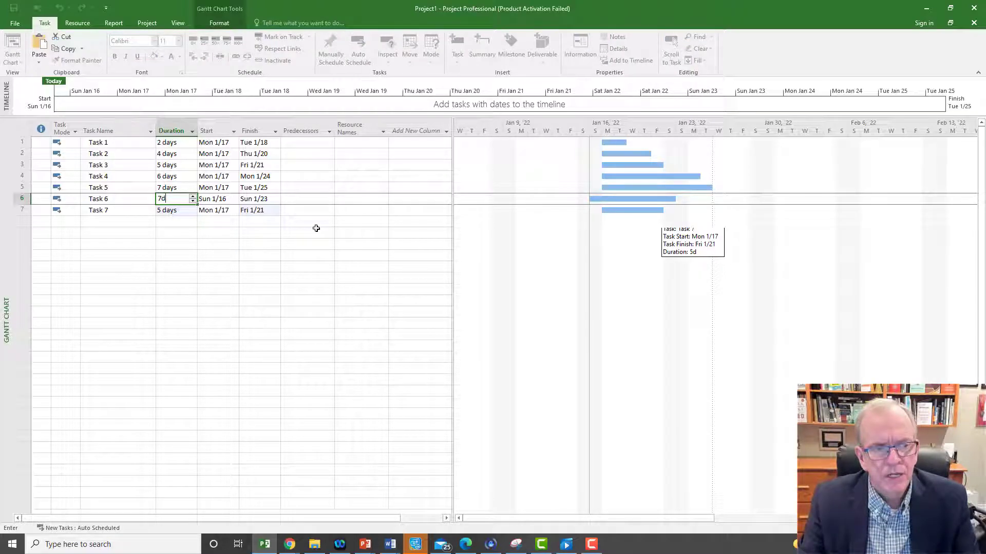
pyautogui.press('Return')
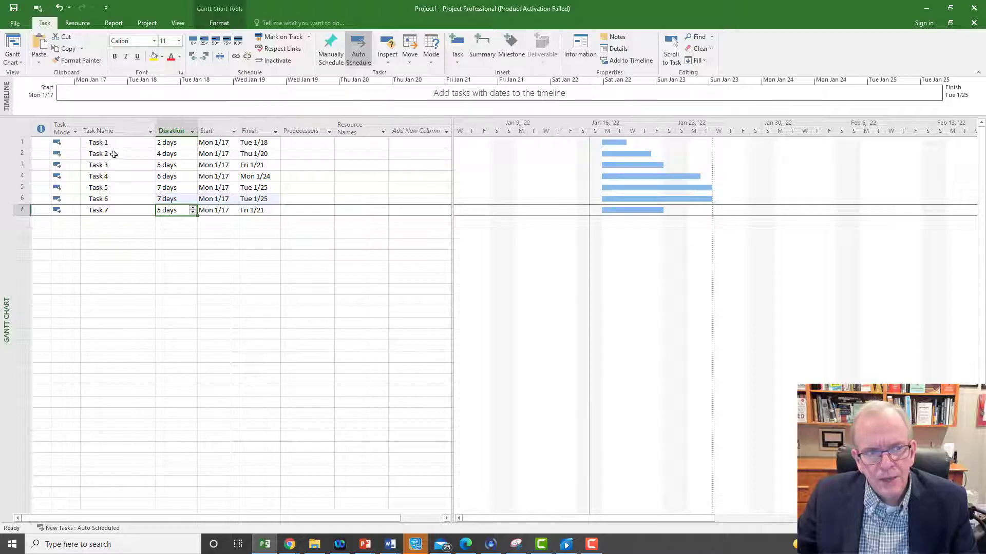
# Enter predecessor 1 for Task 2 and predecessor 2 for Task 3
pyautogui.click(295, 154)
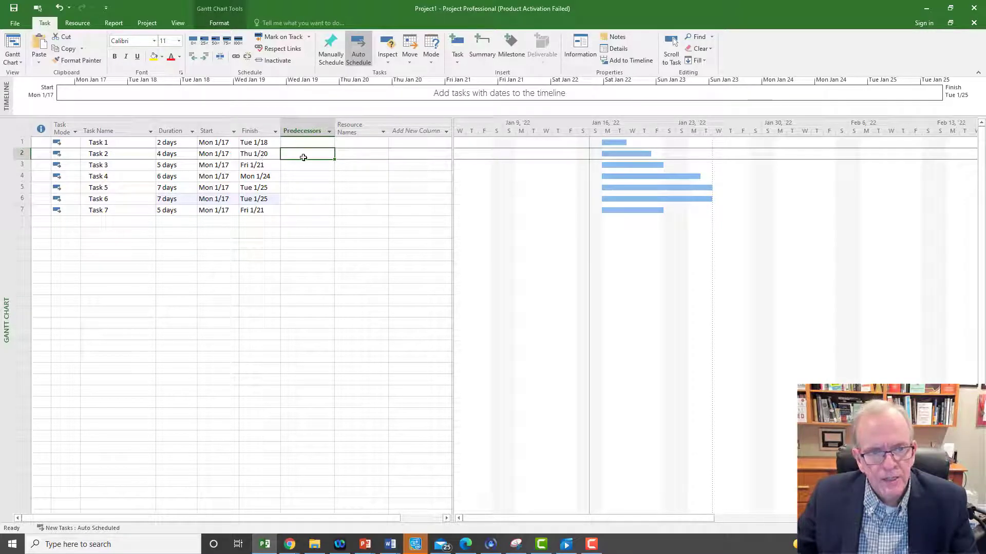
pyautogui.write('1')
pyautogui.press('Return')
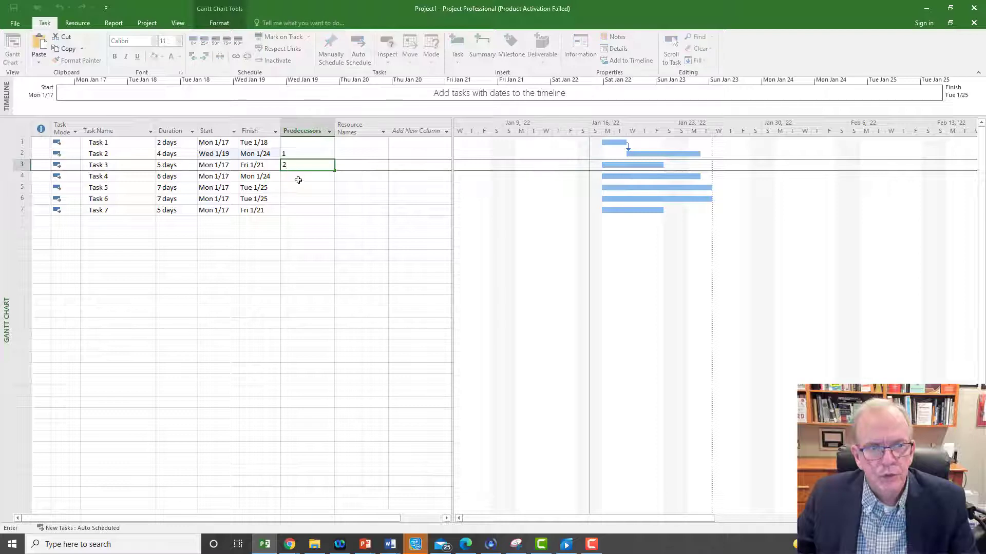
pyautogui.press('Return')
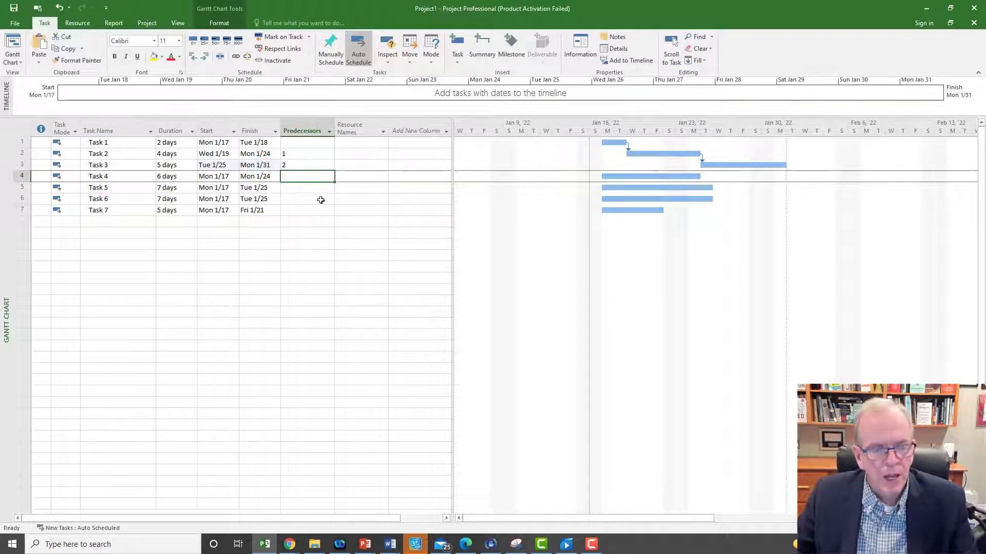
# Try to enter 4 as the predecessor of Task 4 and discard the entry
pyautogui.write('4')
pyautogui.press('Return')
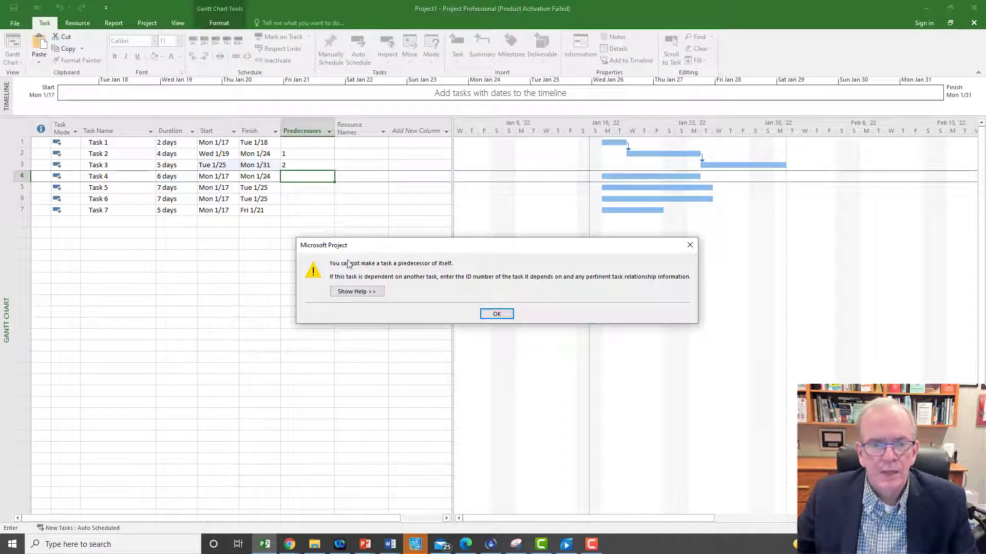
pyautogui.click(496, 314)
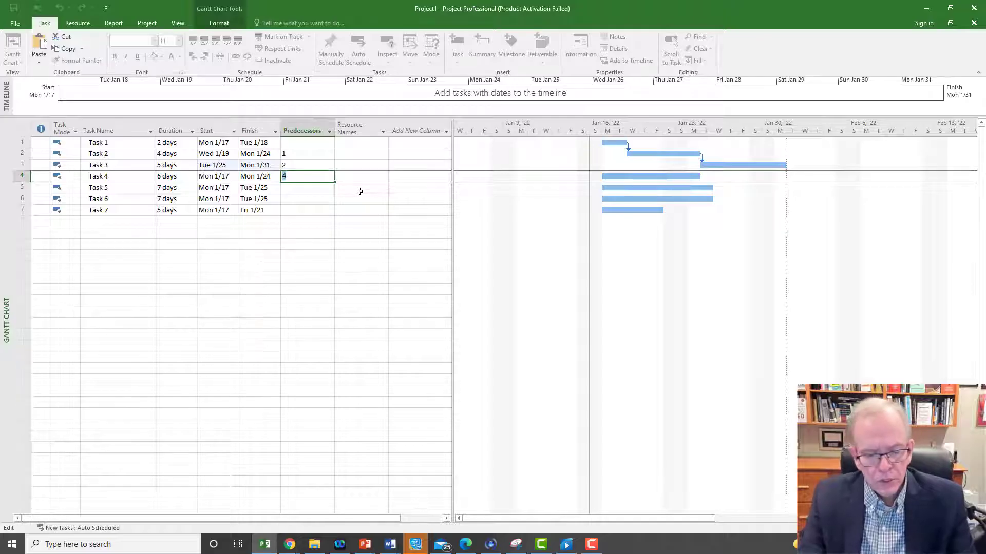
pyautogui.press('Escape')
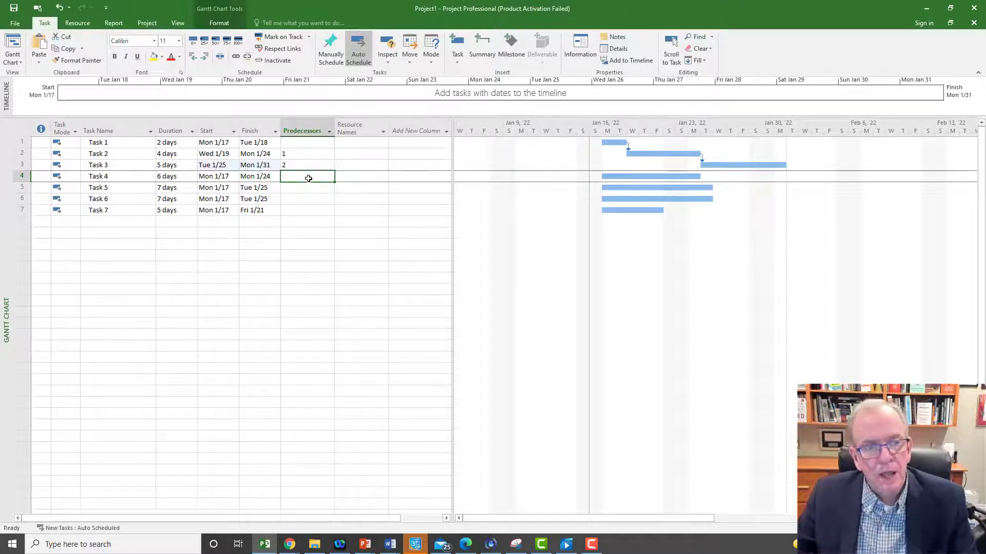
# Enter predecessor 3 for Task 4, and link Tasks 4 through 7 in sequence
pyautogui.write('3')
pyautogui.press('Return')
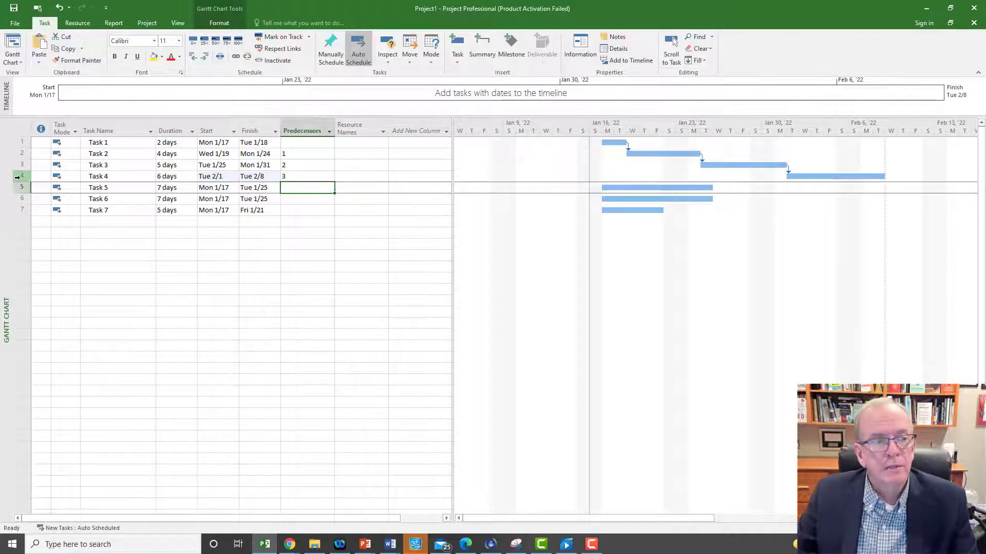
pyautogui.moveTo(17, 176); pyautogui.dragTo(15, 210)
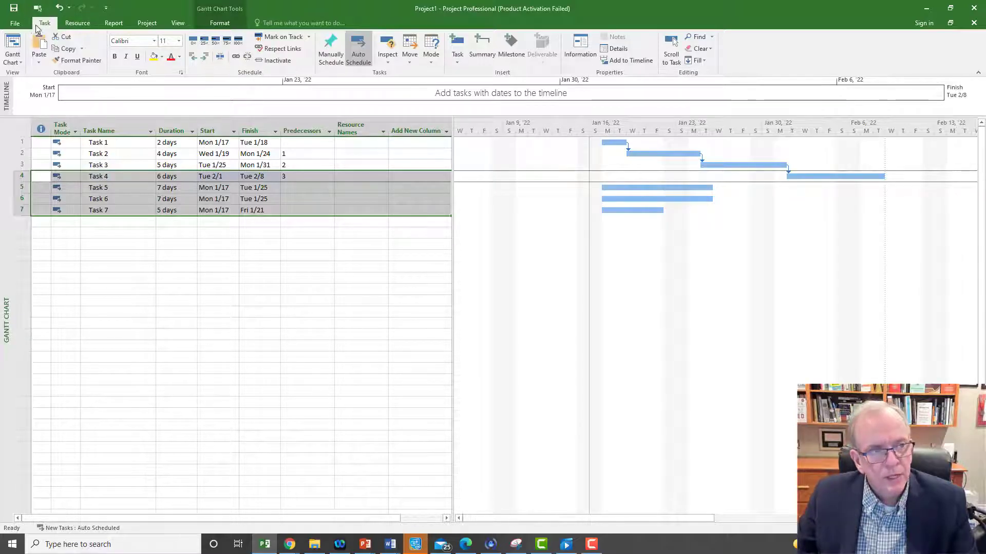
pyautogui.click(235, 60)
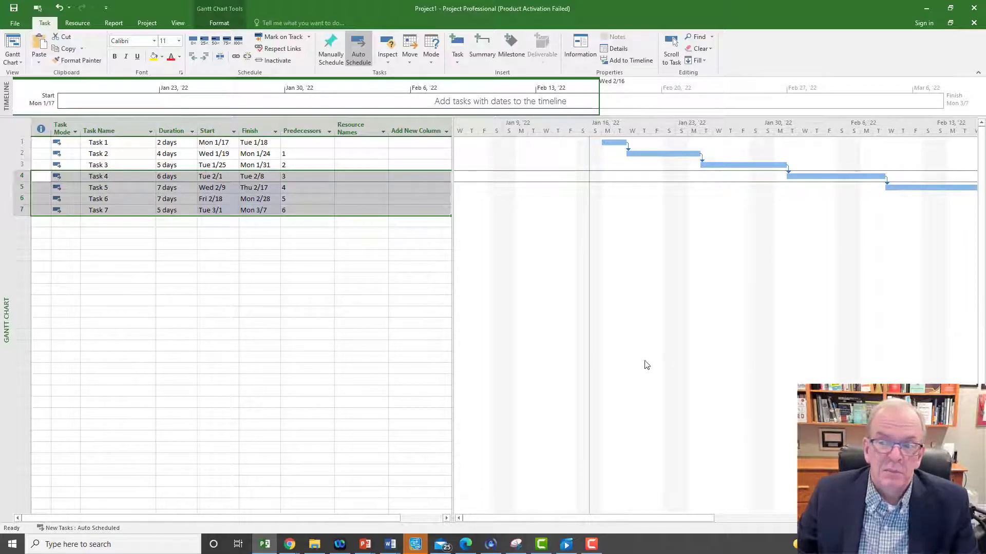
# Change the predecessor of both Task 5 and Task 6 to 3 so they follow Task 3
pyautogui.moveTo(623, 524); pyautogui.dragTo(687, 526)
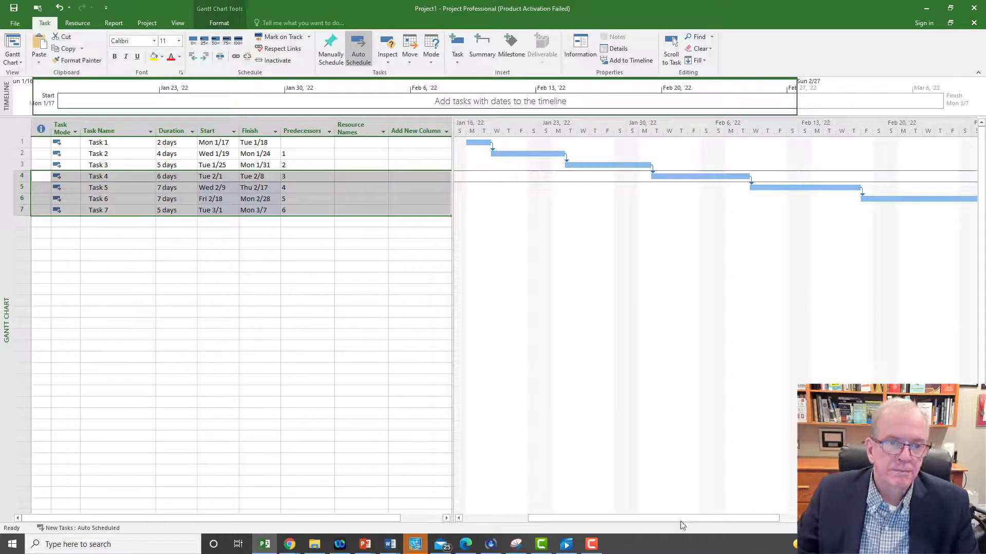
pyautogui.click(299, 187)
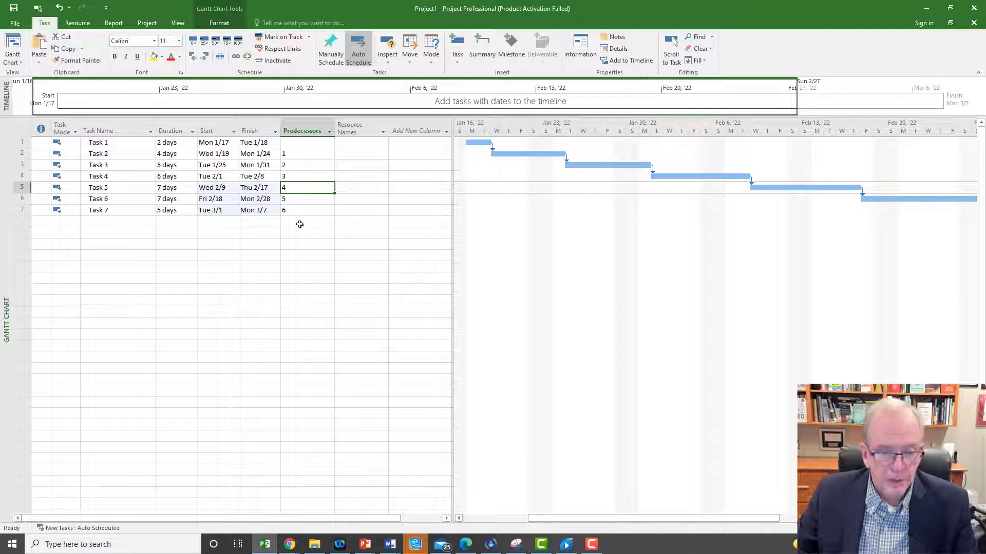
pyautogui.write('3')
pyautogui.click(296, 253)
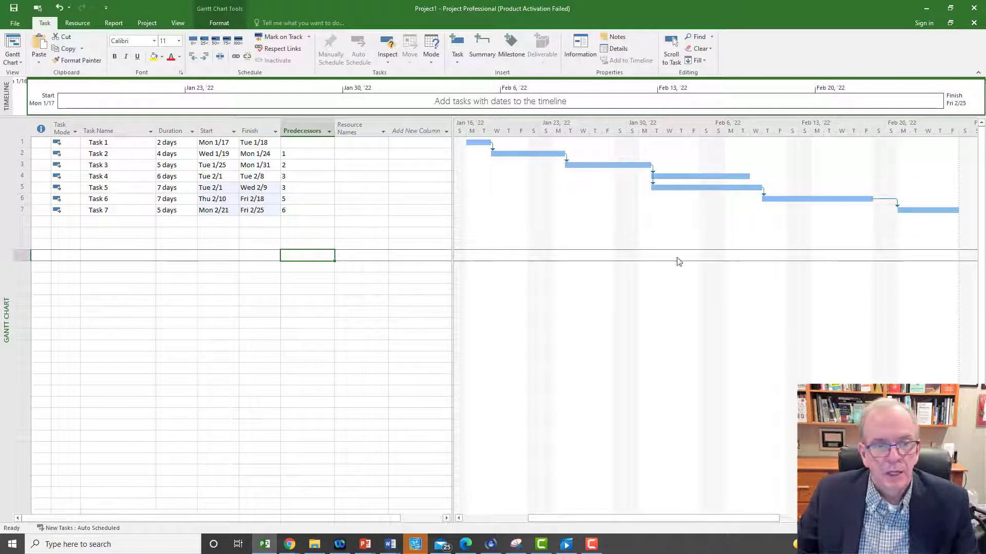
pyautogui.click(303, 198)
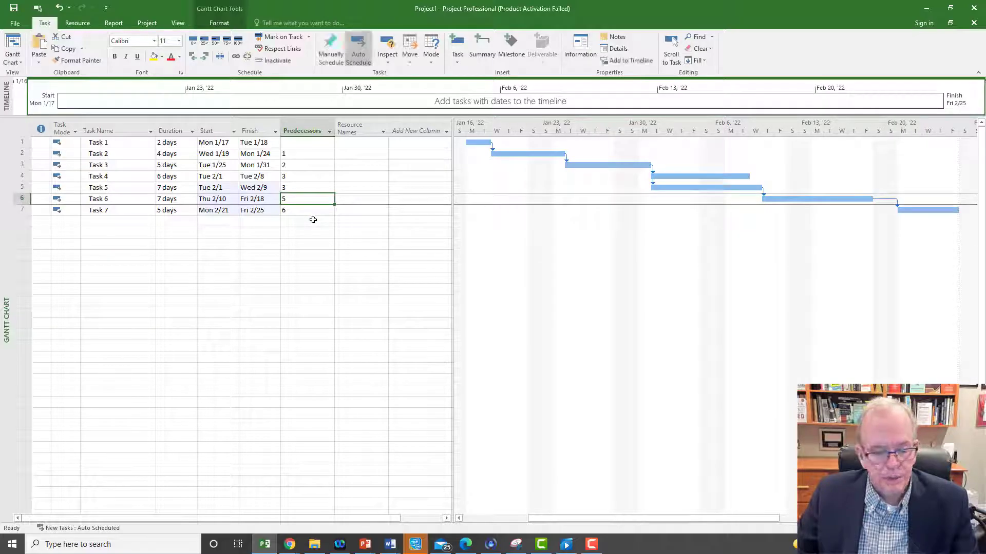
pyautogui.write('3')
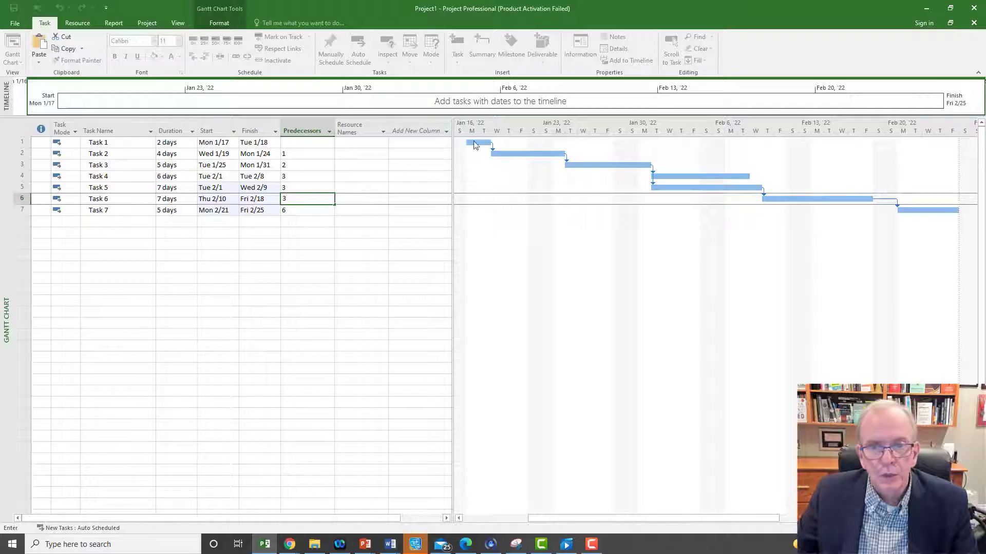
pyautogui.click(333, 238)
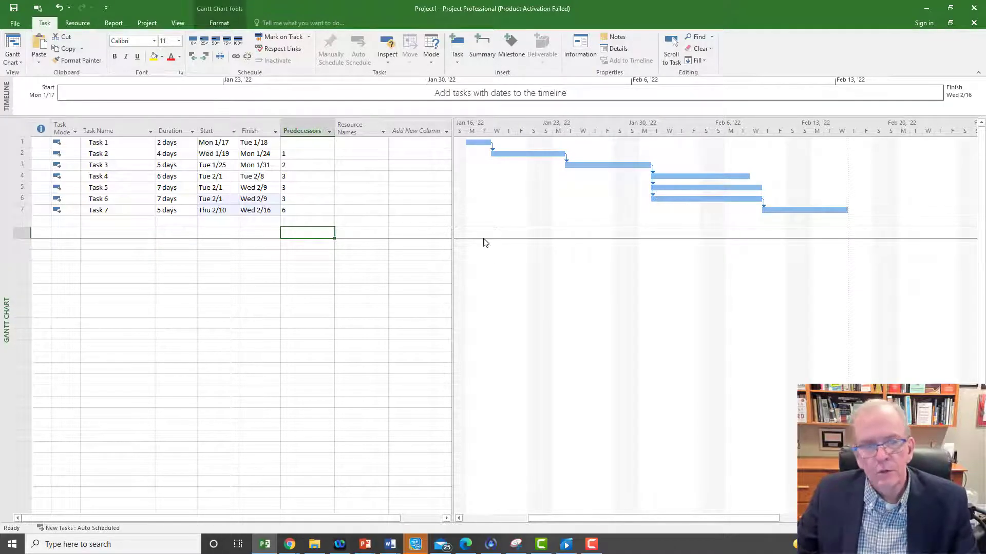
# Set the duration of Task 5 to 9 days
pyautogui.click(170, 201)
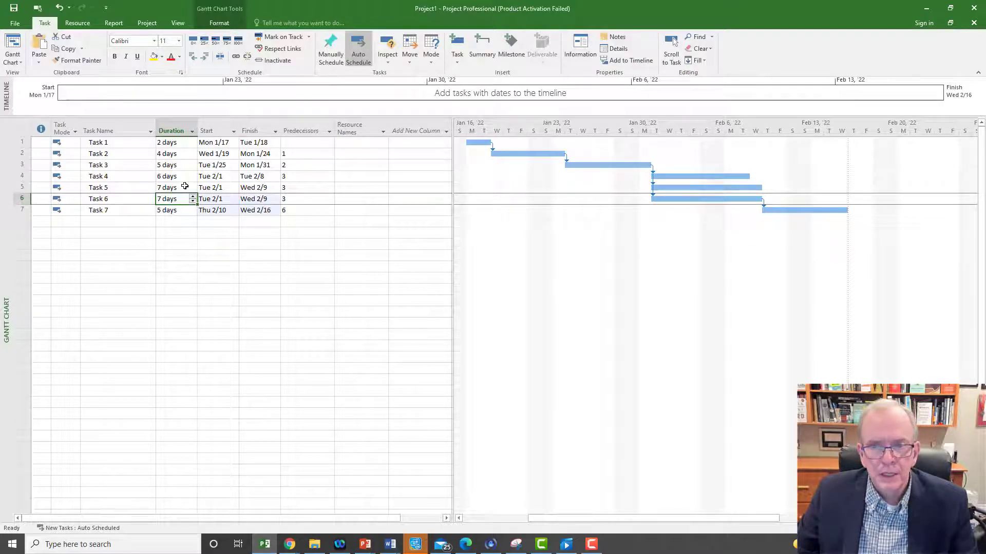
pyautogui.click(184, 186)
pyautogui.doubleClick(194, 186)
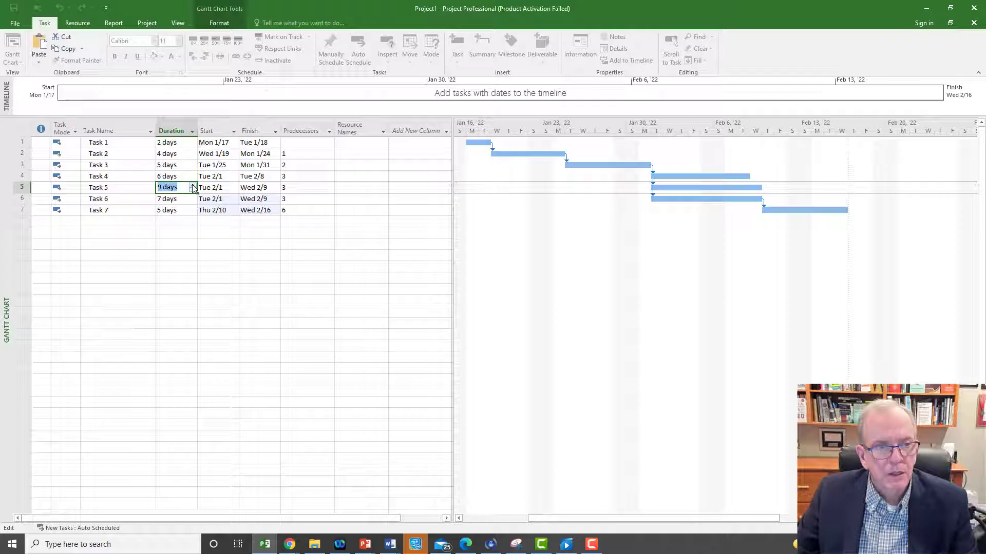
pyautogui.click(182, 228)
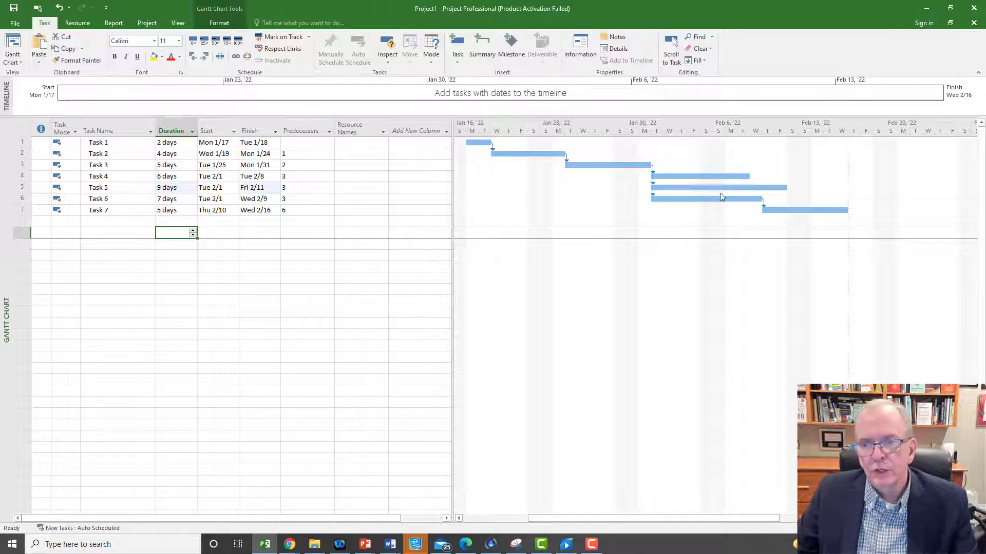
pyautogui.click(800, 209)
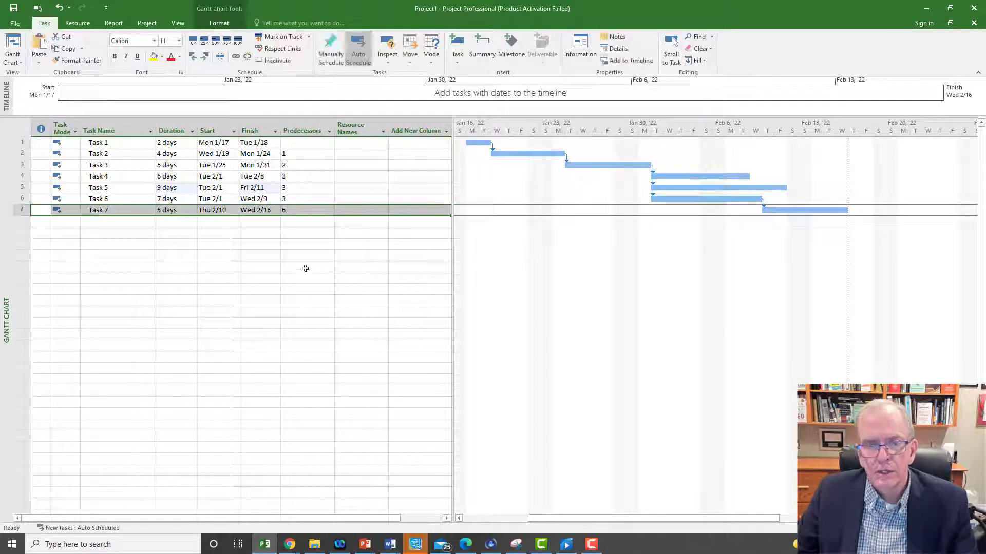
pyautogui.click(302, 257)
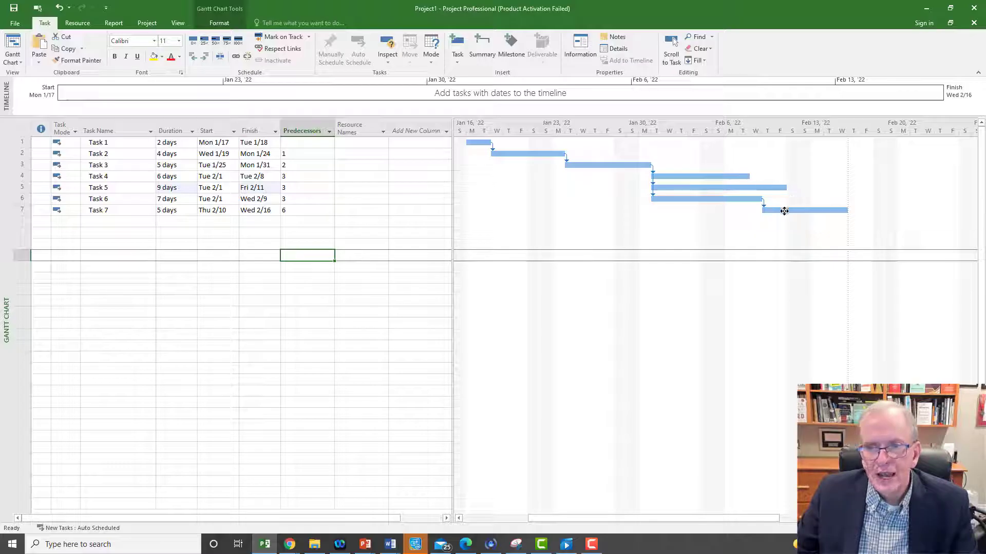
pyautogui.moveTo(784, 211)
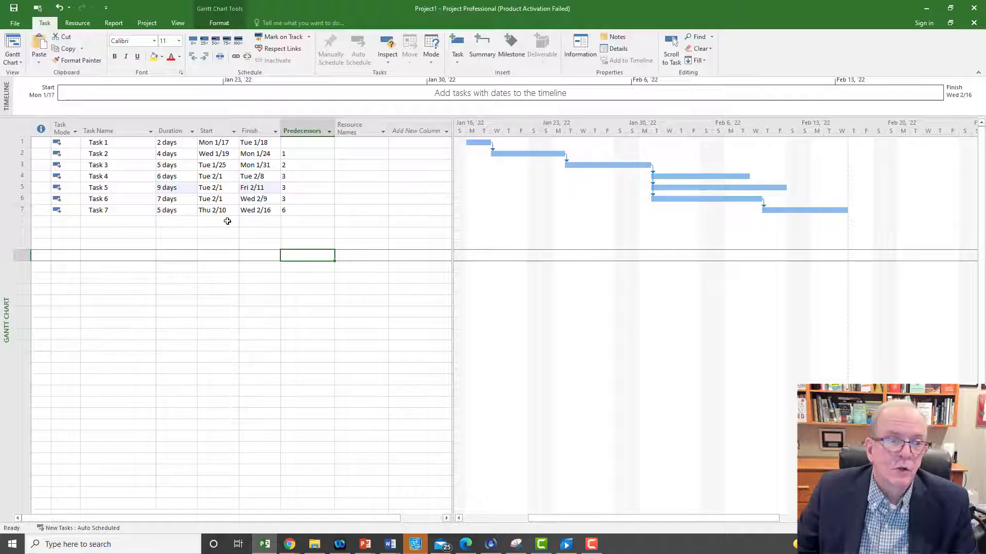
# Add a task named Finish below Task 7 and give it predecessor 7
pyautogui.click(129, 221)
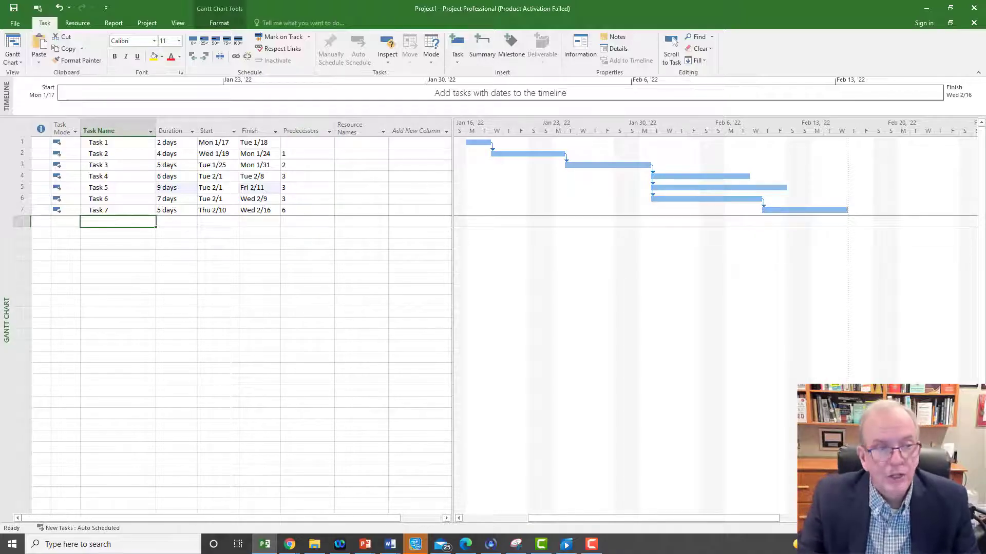
pyautogui.write('Finish')
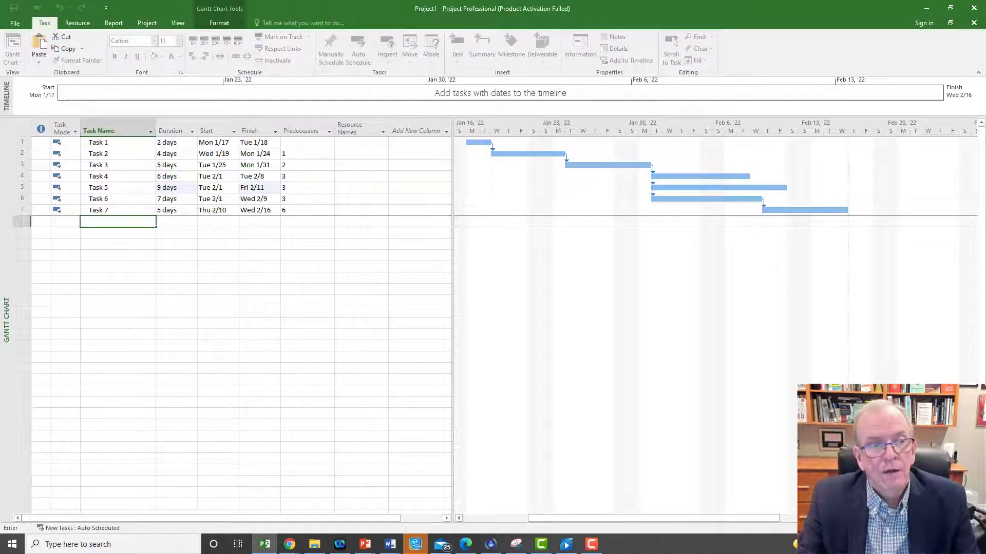
pyautogui.press('Return')
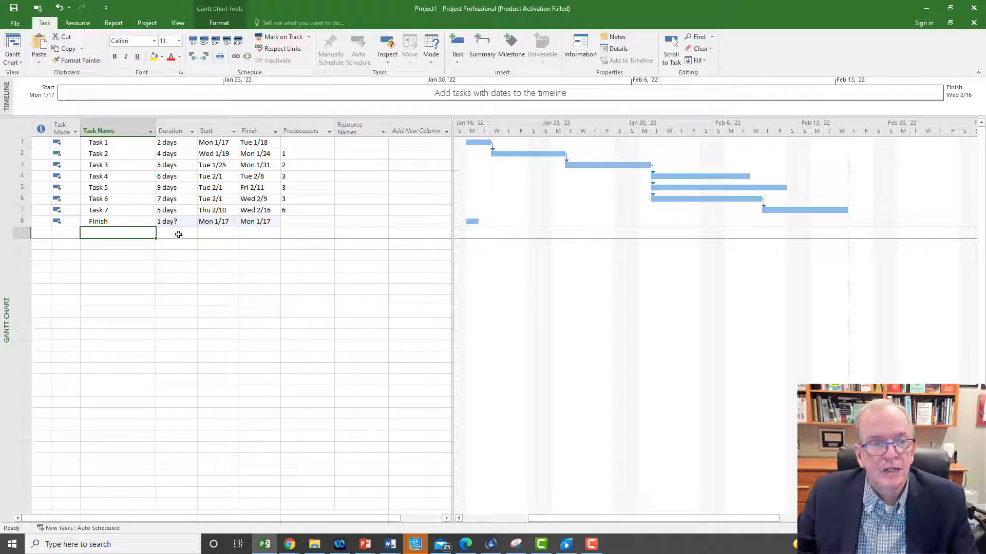
pyautogui.click(305, 220)
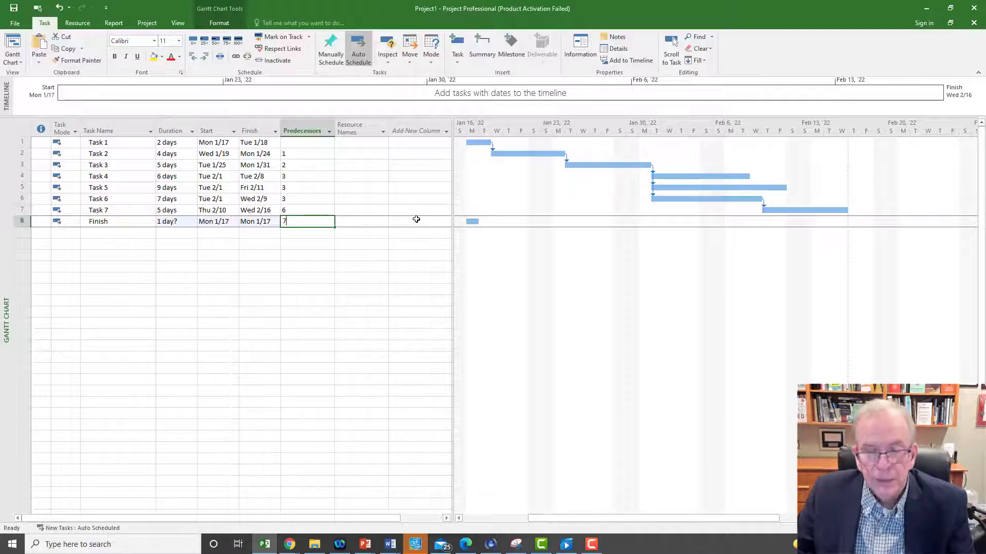
pyautogui.press('Return')
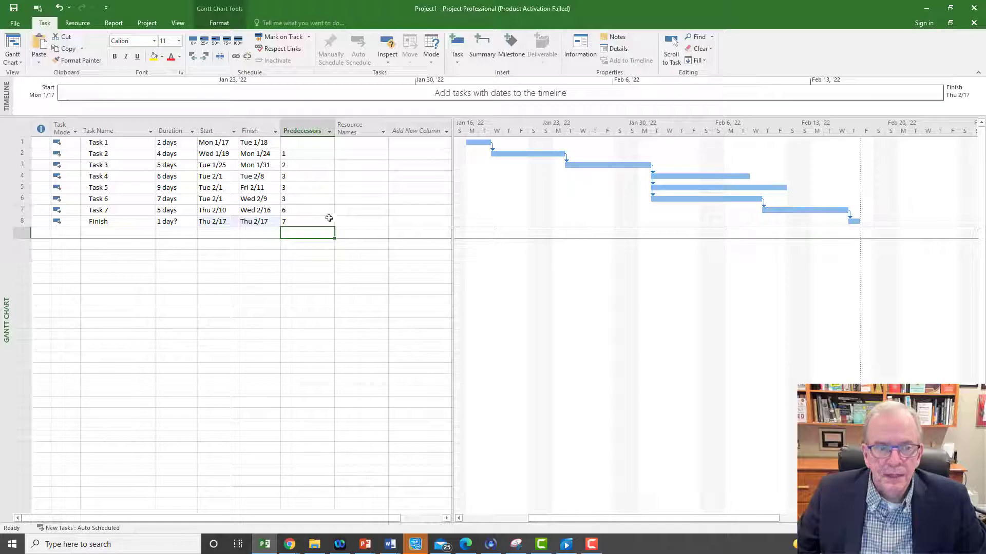
# Make Task 7 depend on both Task 5 and Task 6 by setting its predecessors to 5 and 6
pyautogui.click(306, 212)
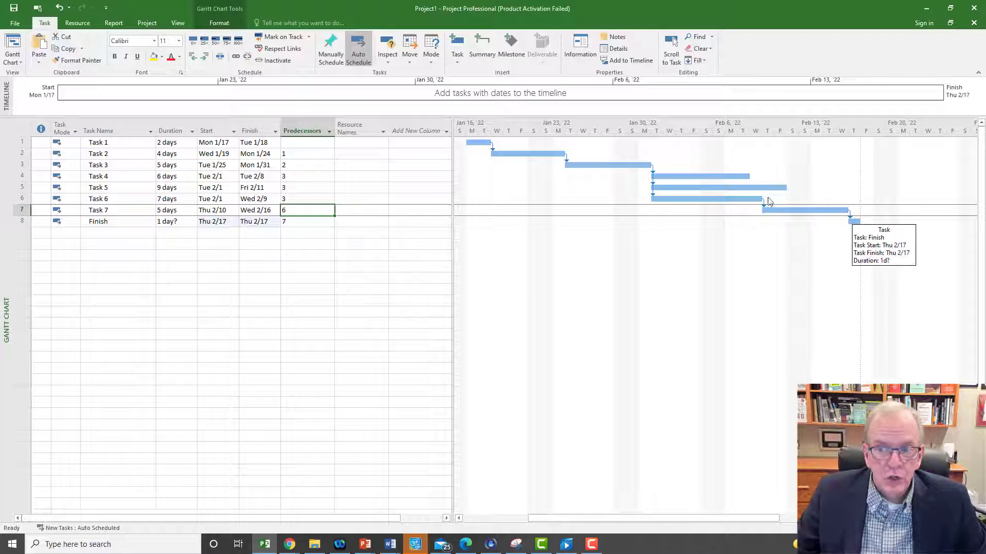
pyautogui.moveTo(761, 212)
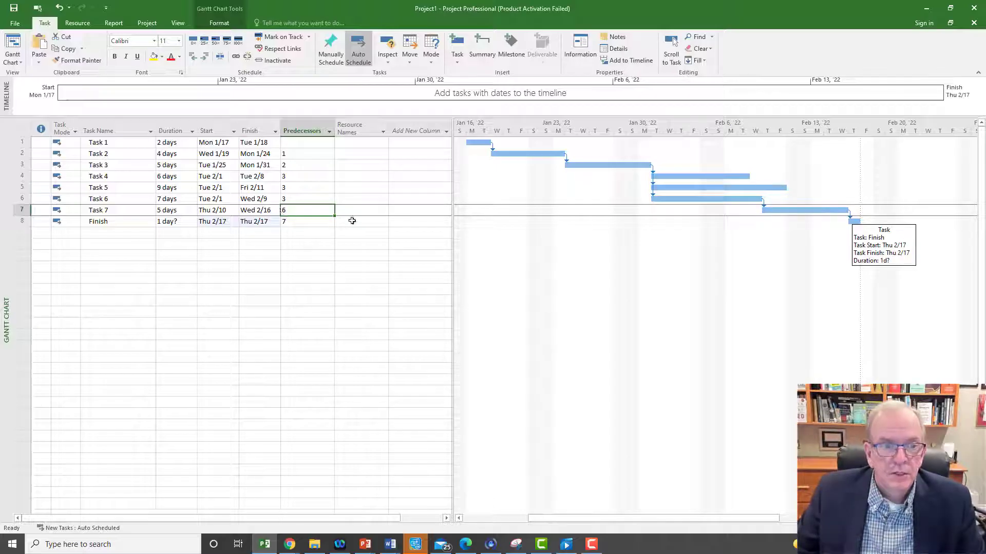
pyautogui.write('6')
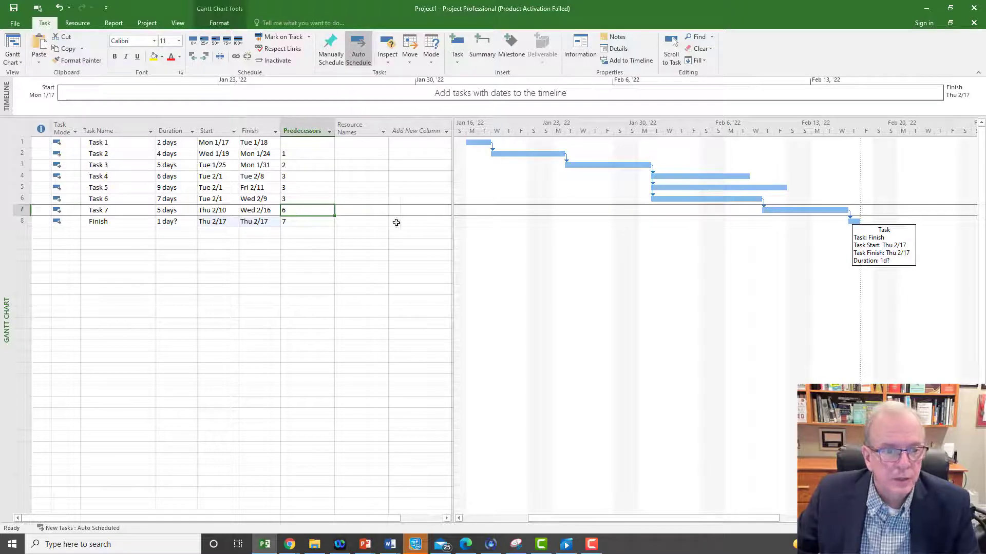
pyautogui.write('5')
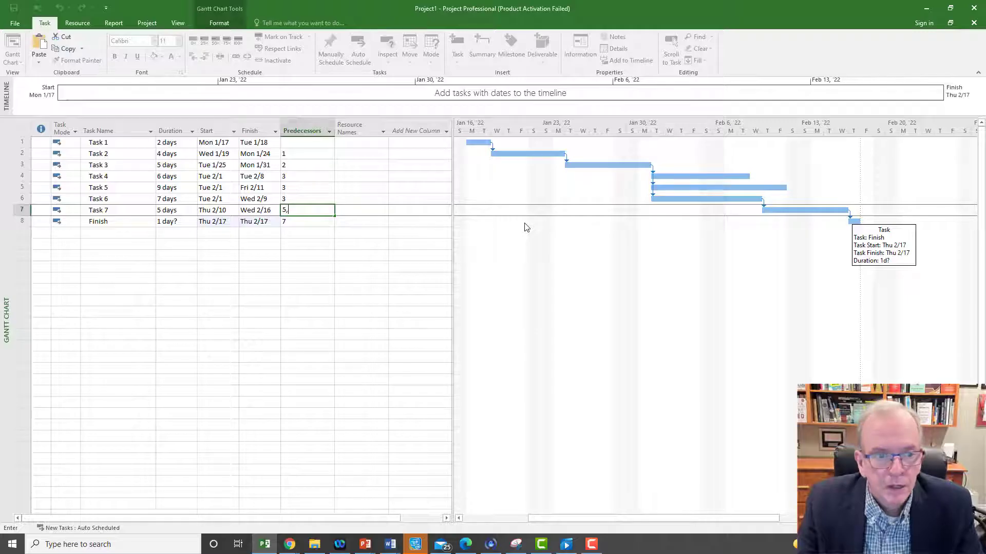
pyautogui.write(',6')
pyautogui.press('Return')
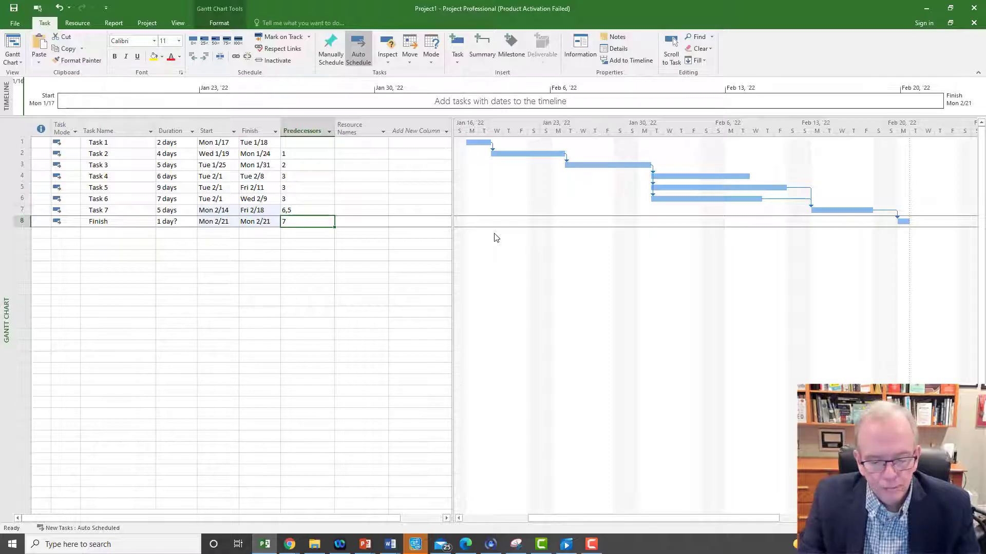
# Set the Finish task's predecessors to 4 and 7, and make it a milestone with a duration of 0 days
pyautogui.press('F2')
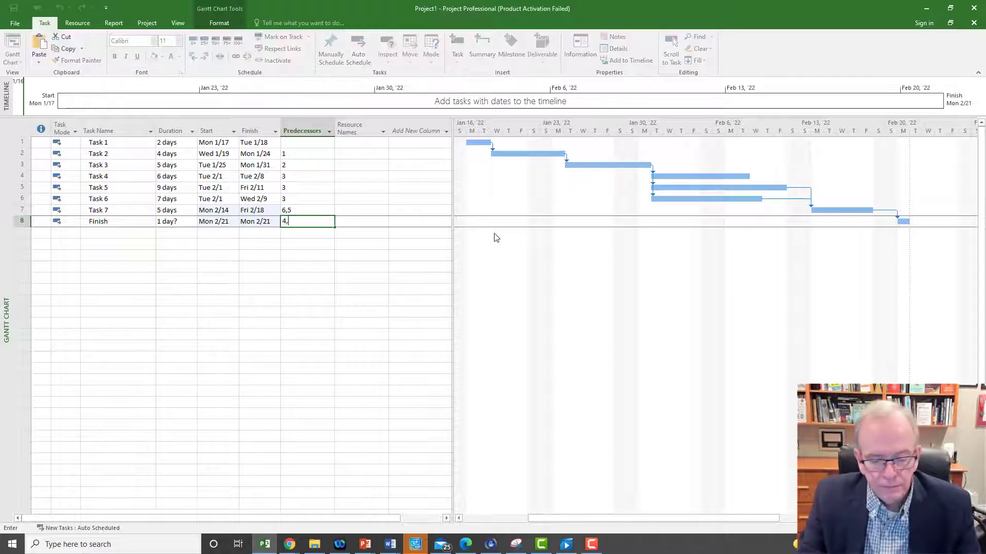
pyautogui.write(',4')
pyautogui.press('Return')
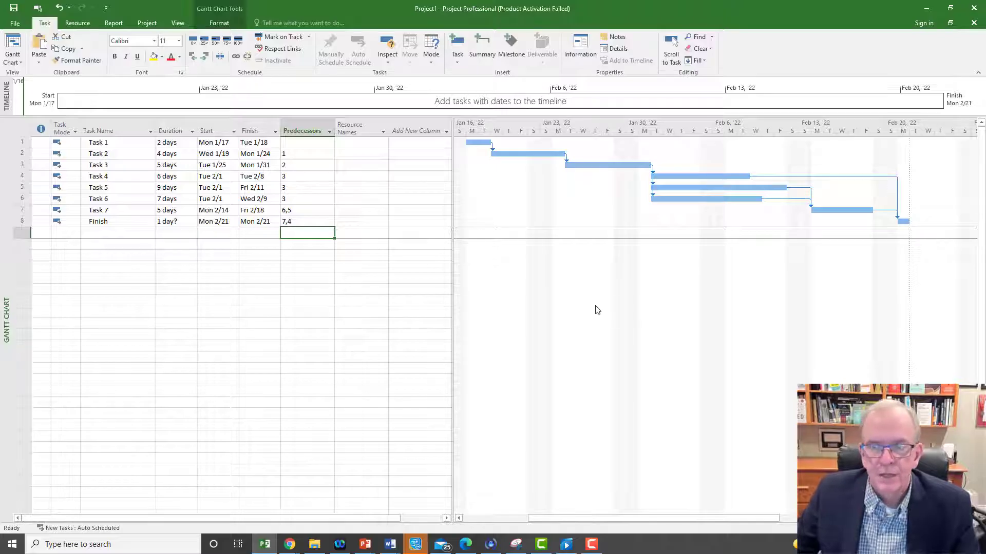
pyautogui.click(174, 222)
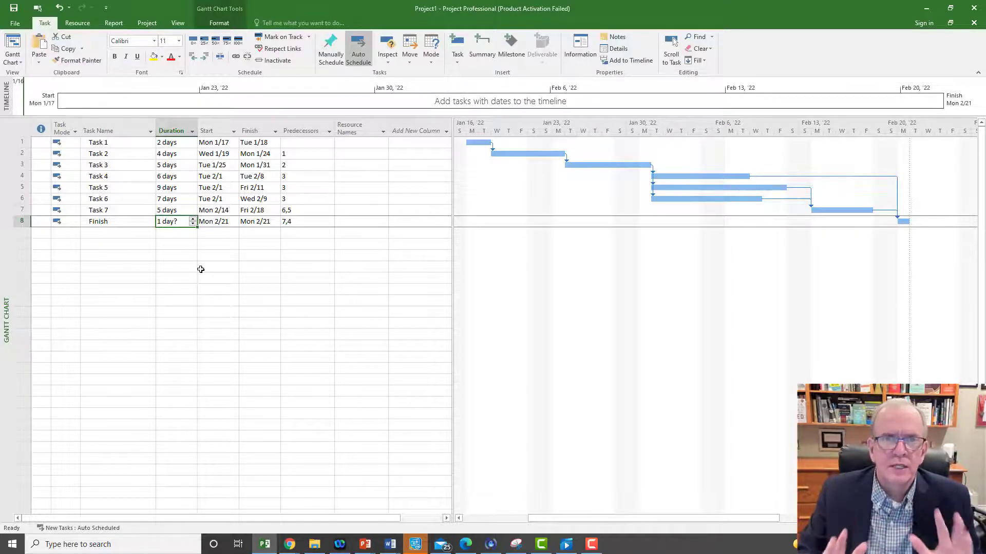
pyautogui.write('0')
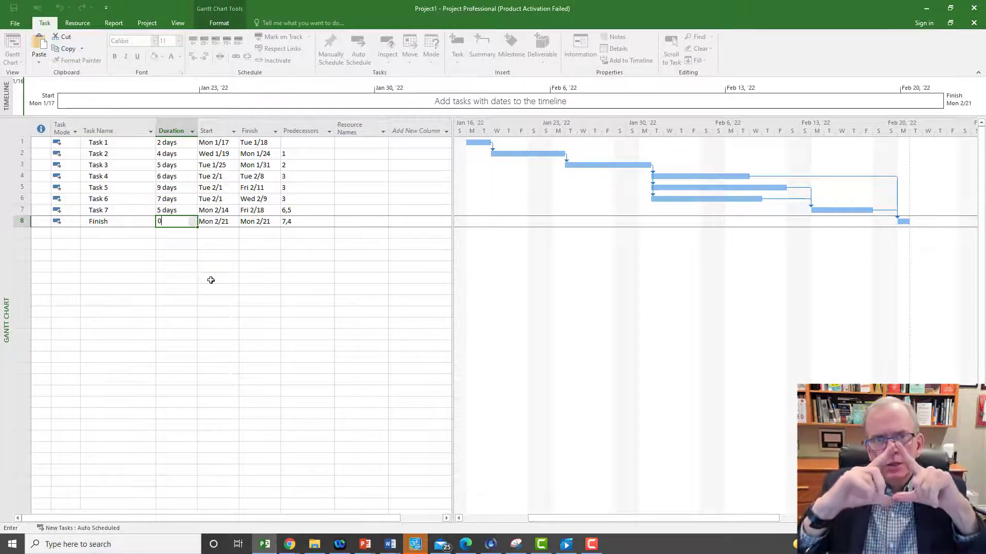
pyautogui.press('Return')
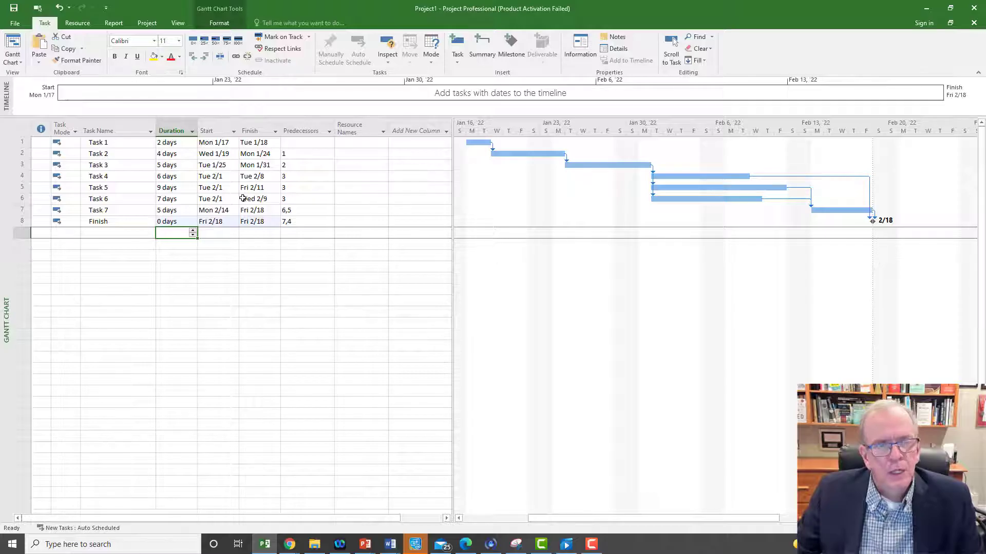
# Turn on the highlighting of critical tasks in the Gantt chart
pyautogui.click(219, 24)
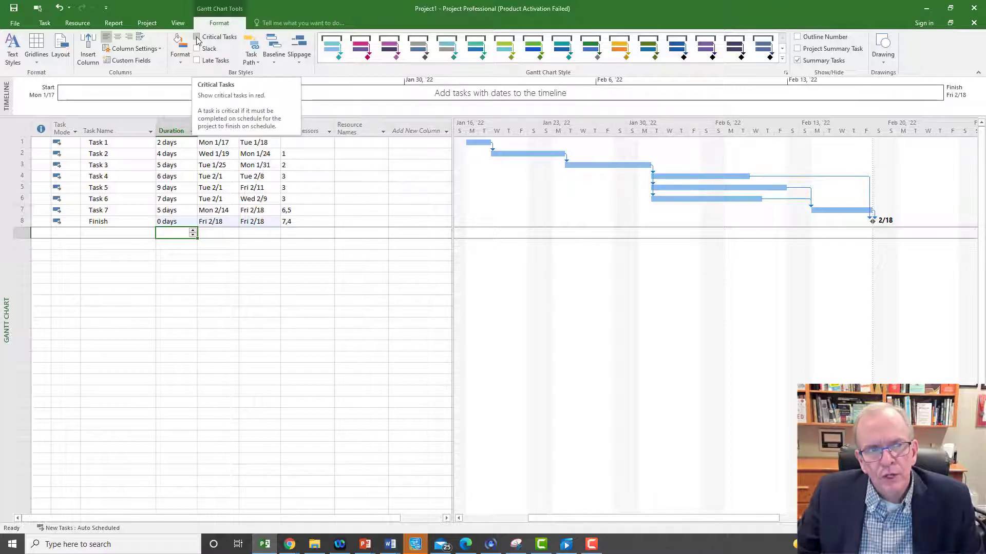
pyautogui.click(198, 39)
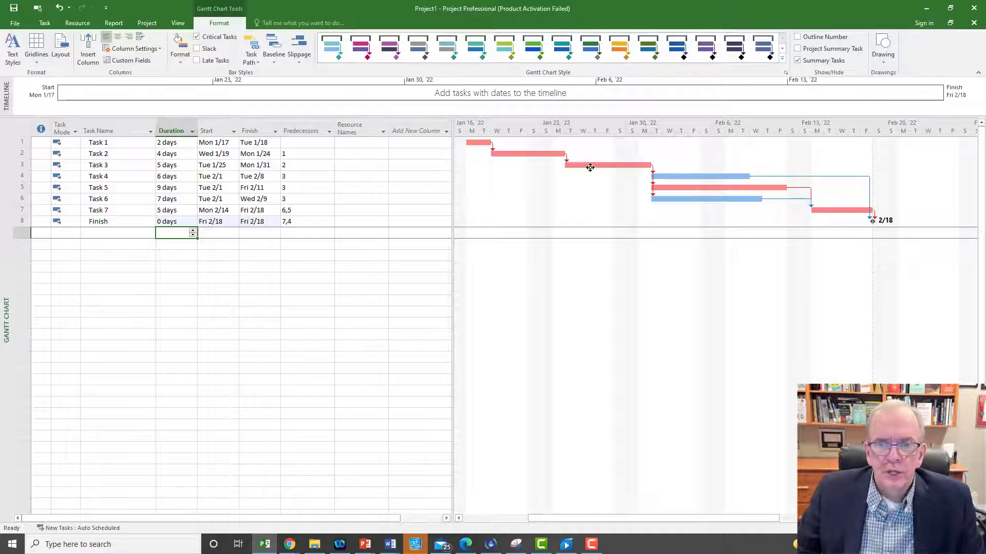
# Try durations of 6 and 7 days for Task 3, and restore its duration to 5 days
pyautogui.click(176, 165)
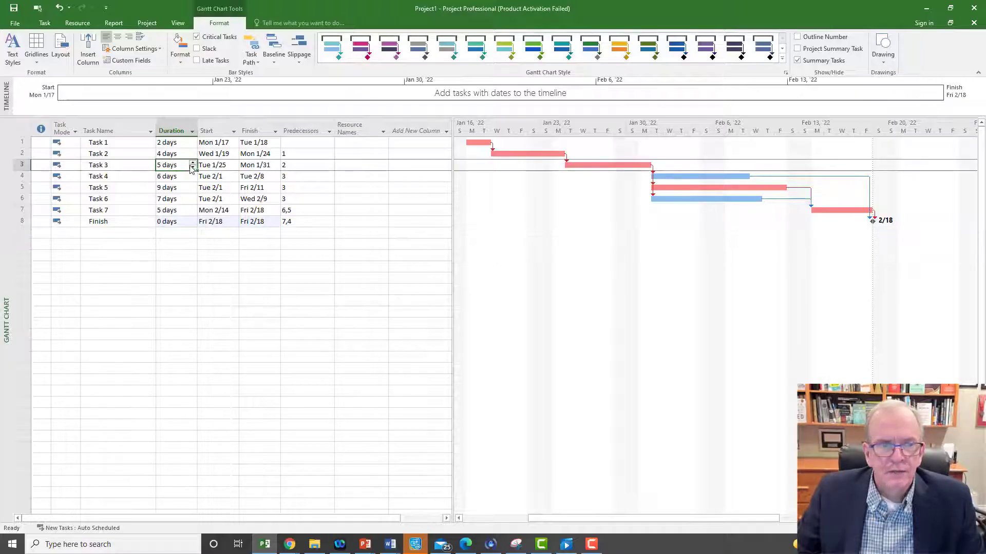
pyautogui.click(193, 163)
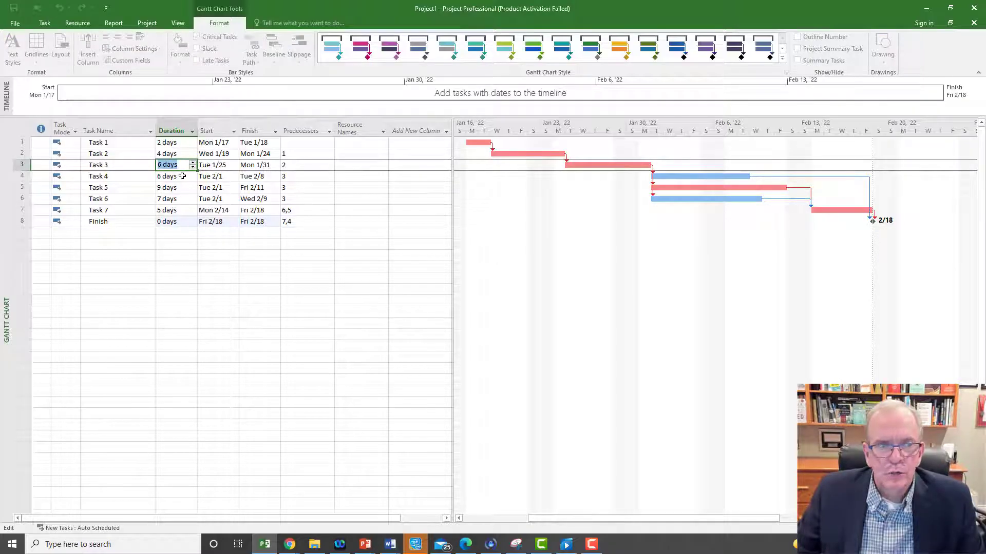
pyautogui.click(182, 176)
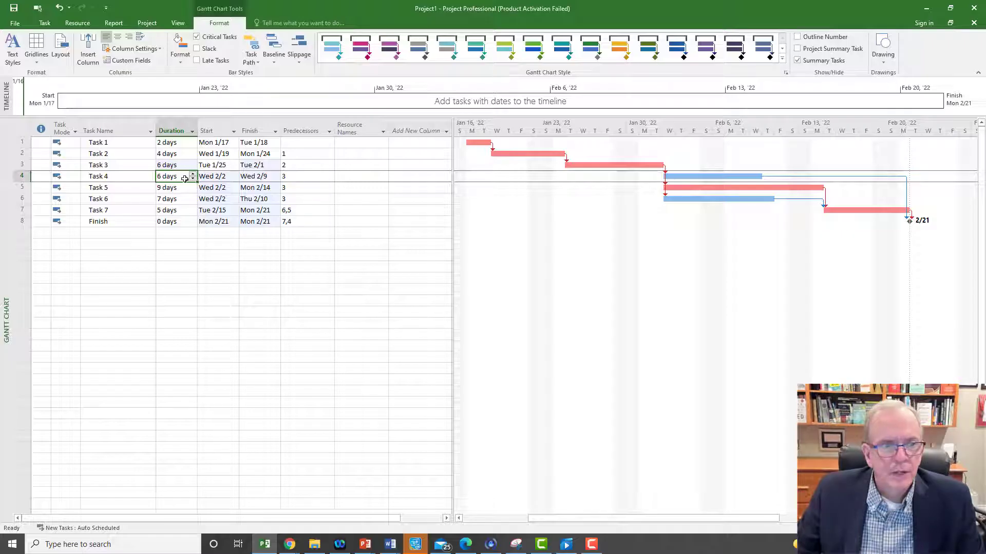
pyautogui.click(185, 166)
pyautogui.click(193, 163)
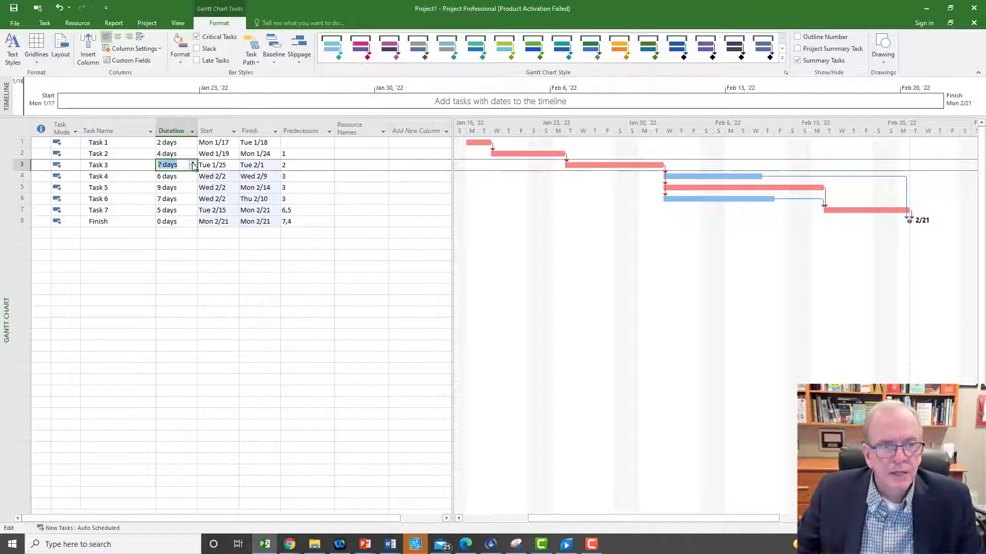
pyautogui.press('Return')
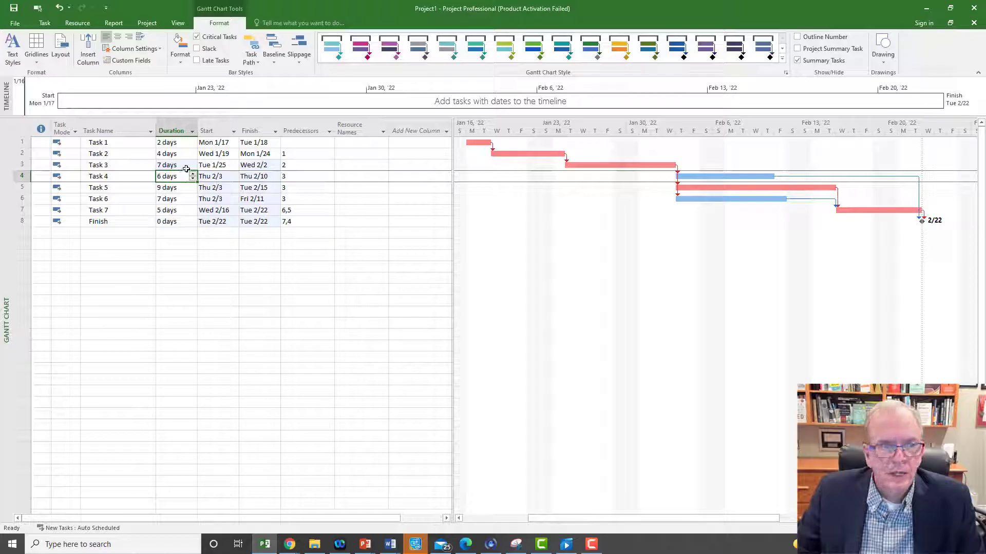
pyautogui.click(186, 168)
pyautogui.click(194, 168)
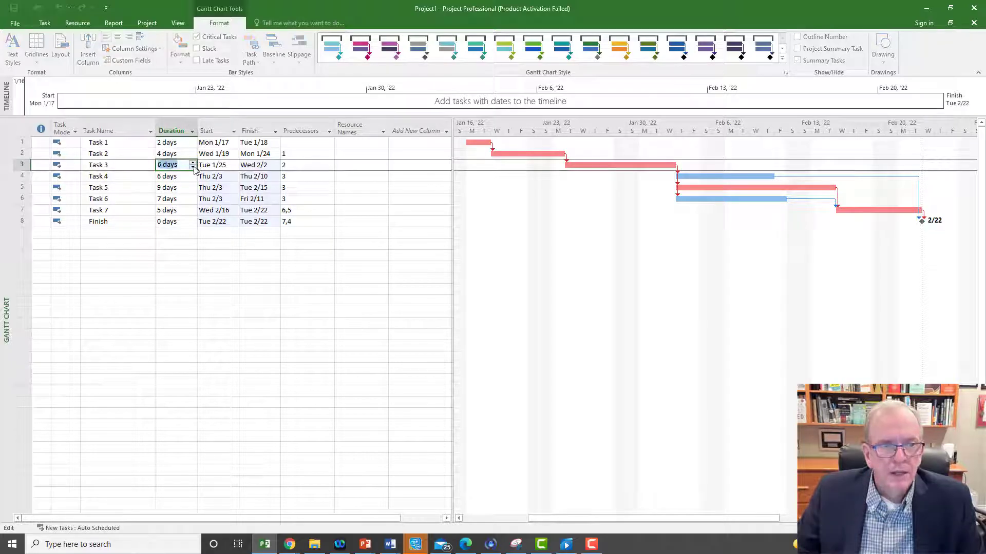
pyautogui.click(193, 168)
pyautogui.click(185, 175)
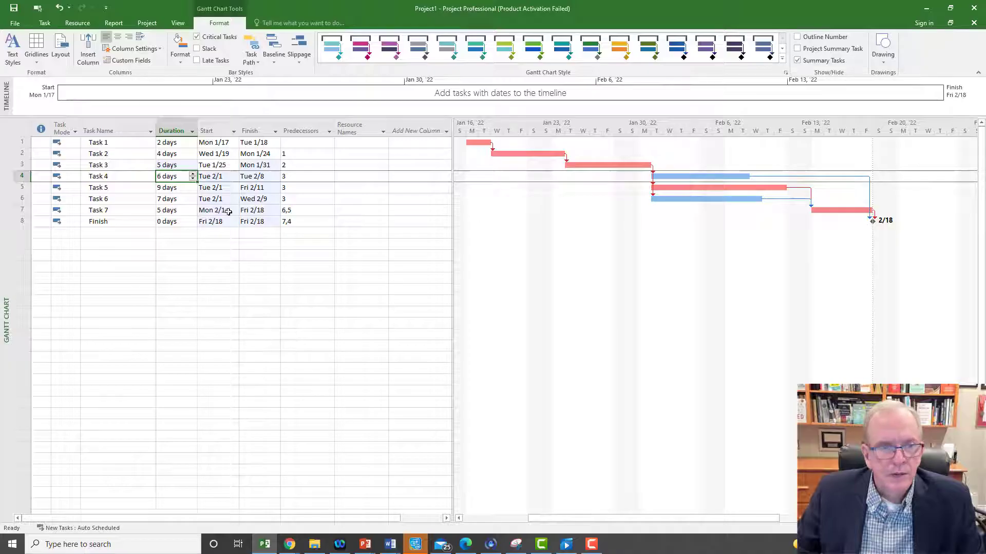
# Set the duration of Task 5 to 10 days and check the Task 5 finish and Task 7 start dates
pyautogui.click(179, 188)
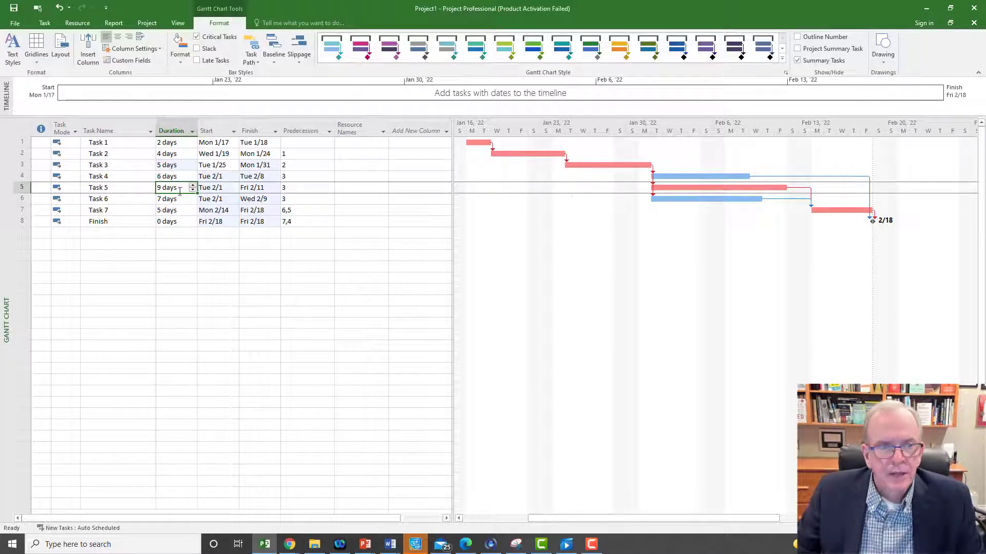
pyautogui.click(193, 186)
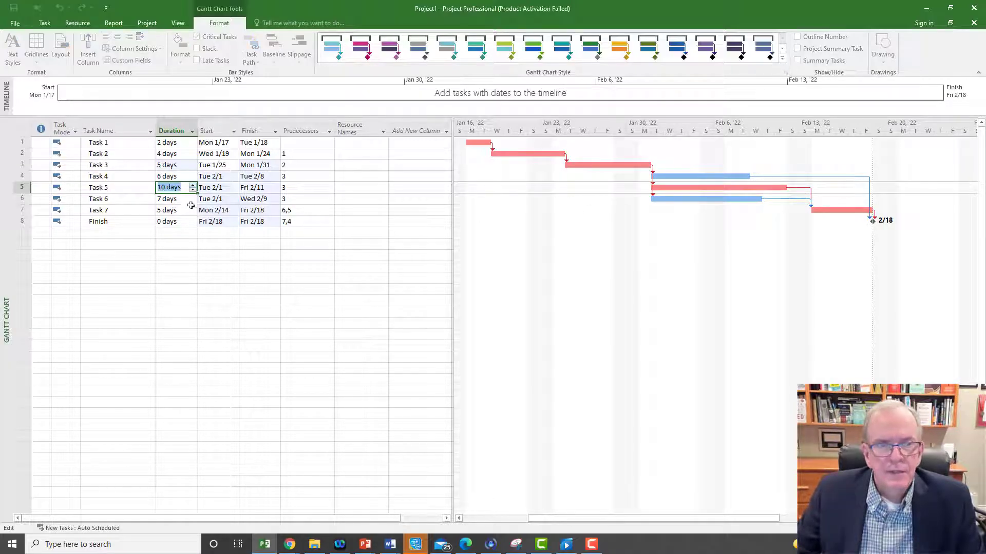
pyautogui.click(186, 232)
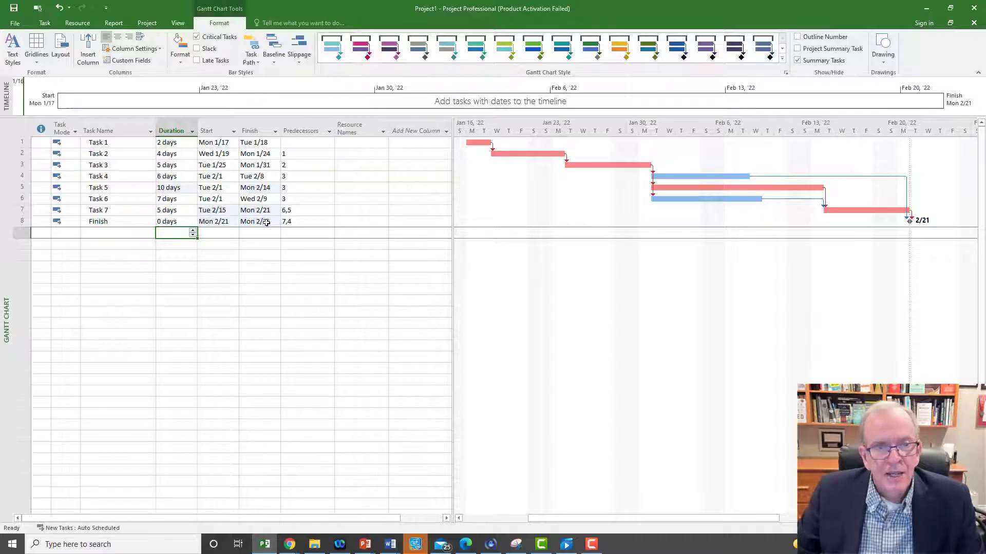
pyautogui.click(260, 188)
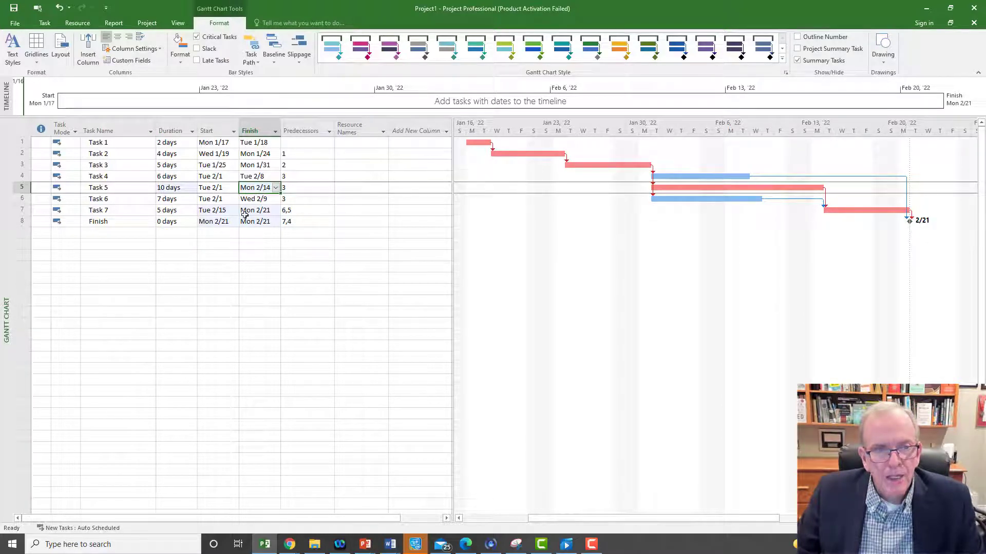
pyautogui.click(217, 211)
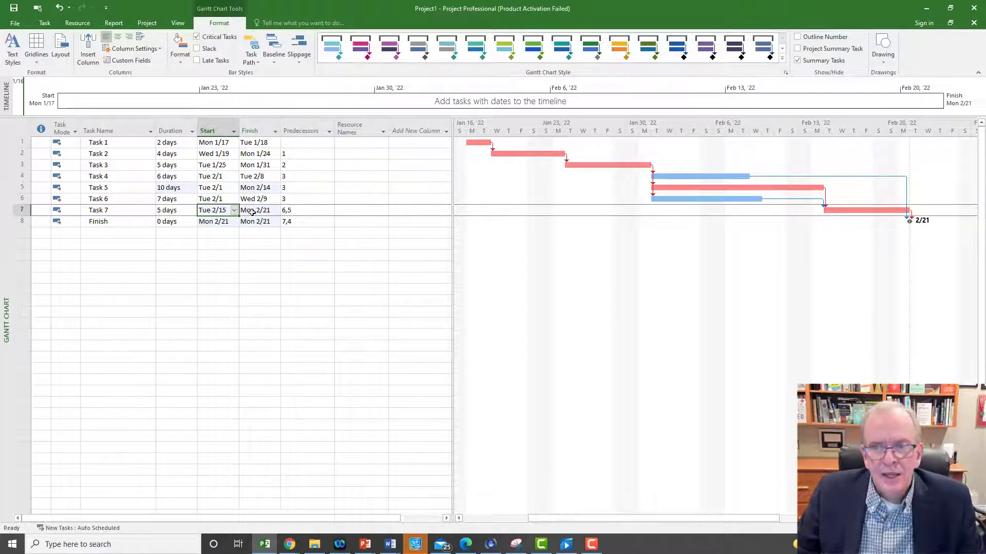
# Check Task 7's finish date and the start and finish dates of the Finish milestone
pyautogui.click(252, 212)
pyautogui.click(225, 224)
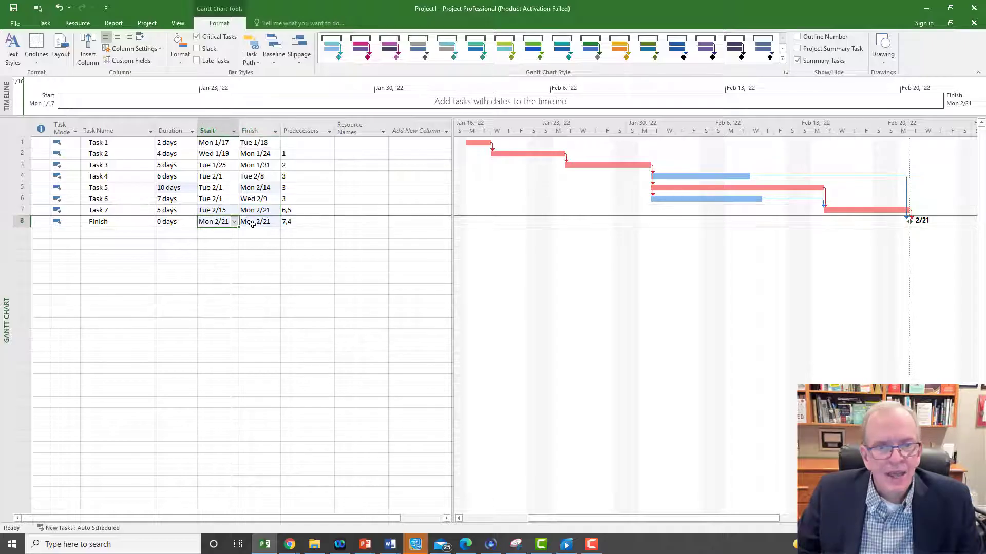
pyautogui.click(257, 223)
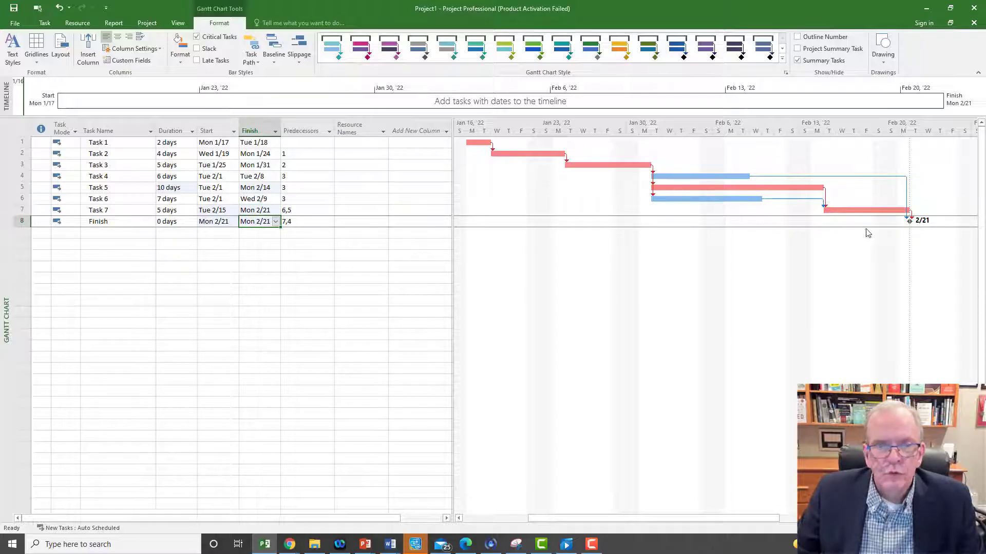
pyautogui.click(152, 257)
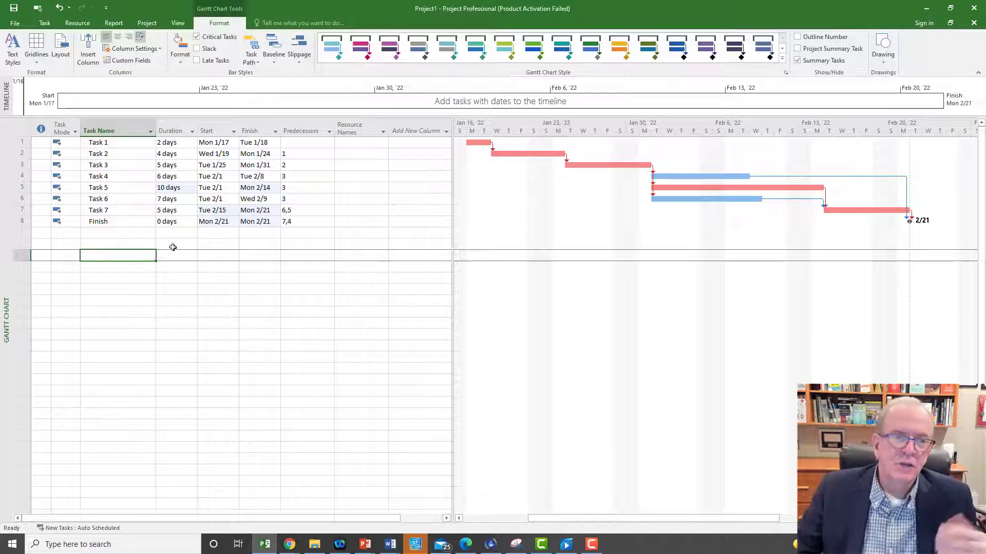
# Try durations of 7 and 8 days for Task 4 to see the effect on the critical path
pyautogui.click(178, 156)
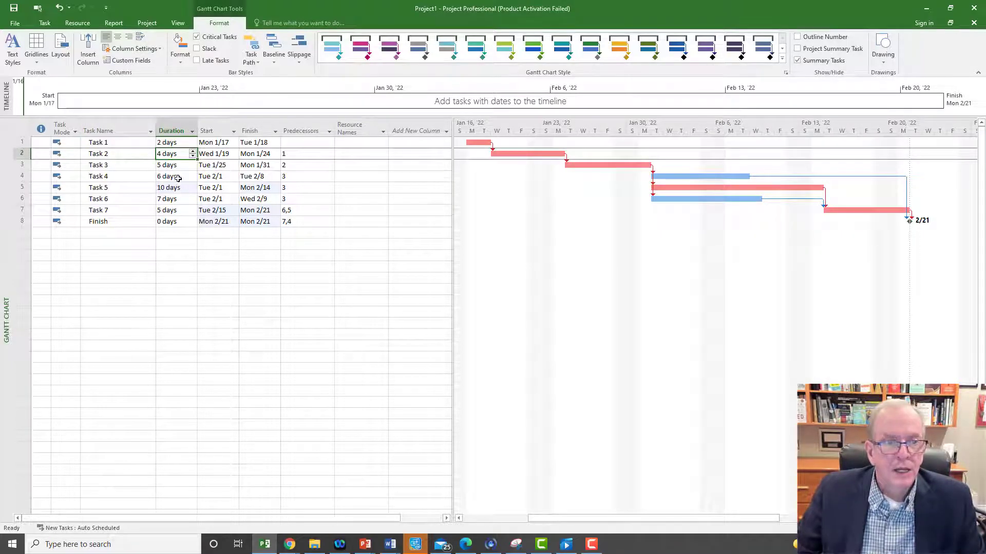
pyautogui.click(184, 179)
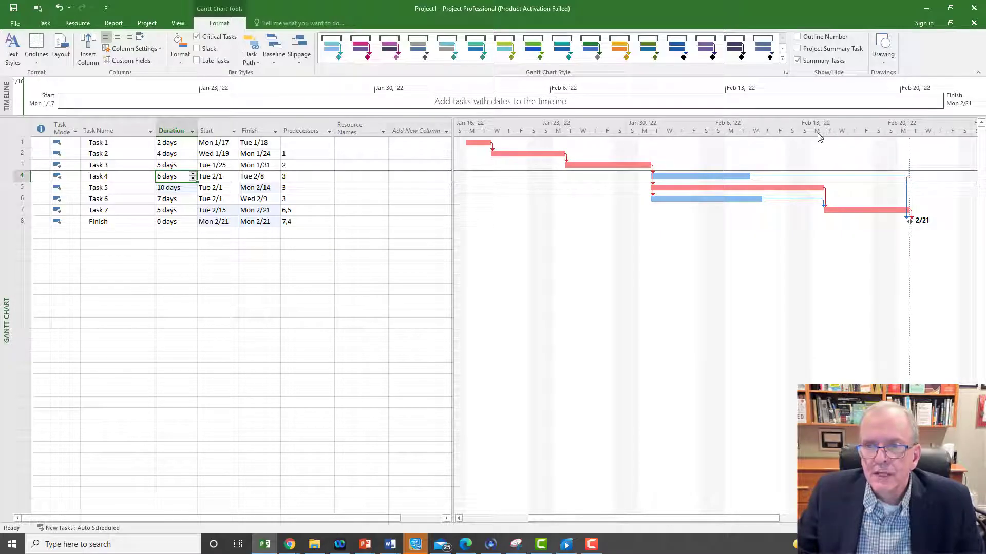
pyautogui.click(193, 174)
pyautogui.click(186, 231)
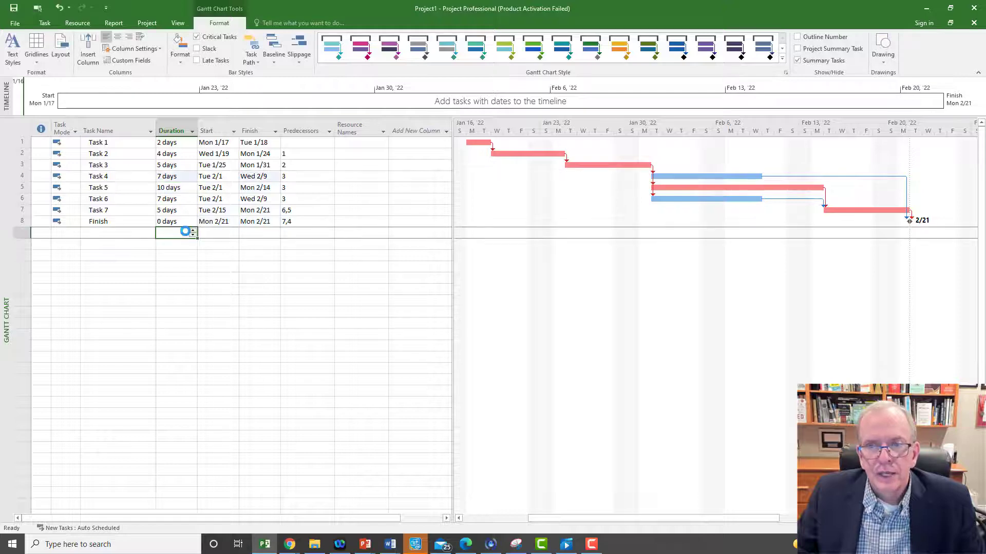
pyautogui.click(177, 176)
pyautogui.click(178, 176)
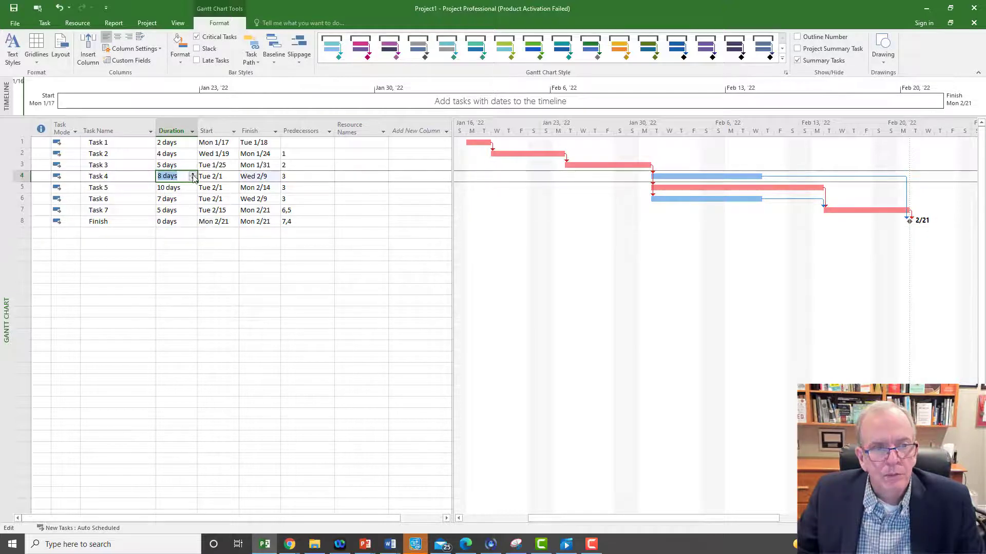
pyautogui.write('8')
pyautogui.click(193, 236)
# Extend the duration of Task 4 to 9 days and again to 10 days
pyautogui.click(190, 177)
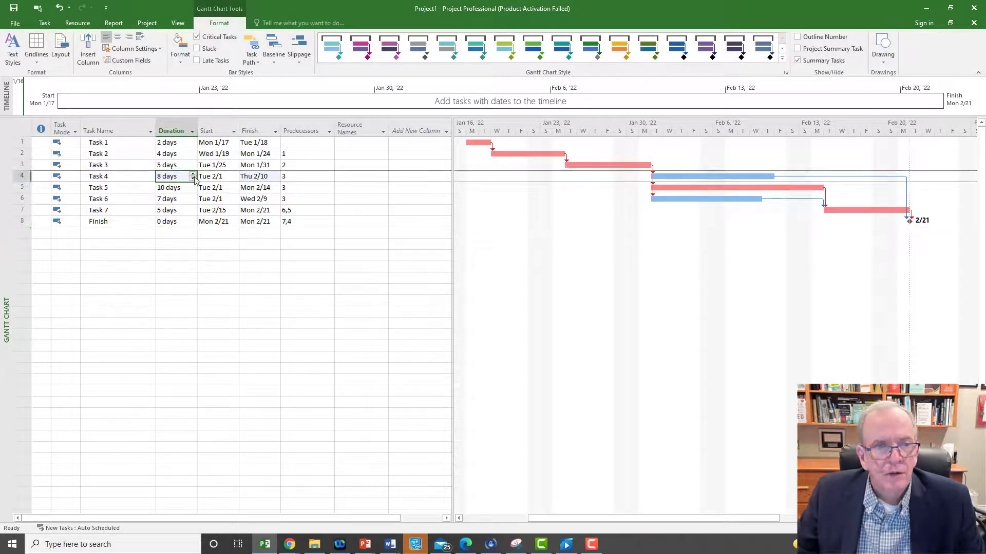
pyautogui.click(193, 174)
pyautogui.click(189, 239)
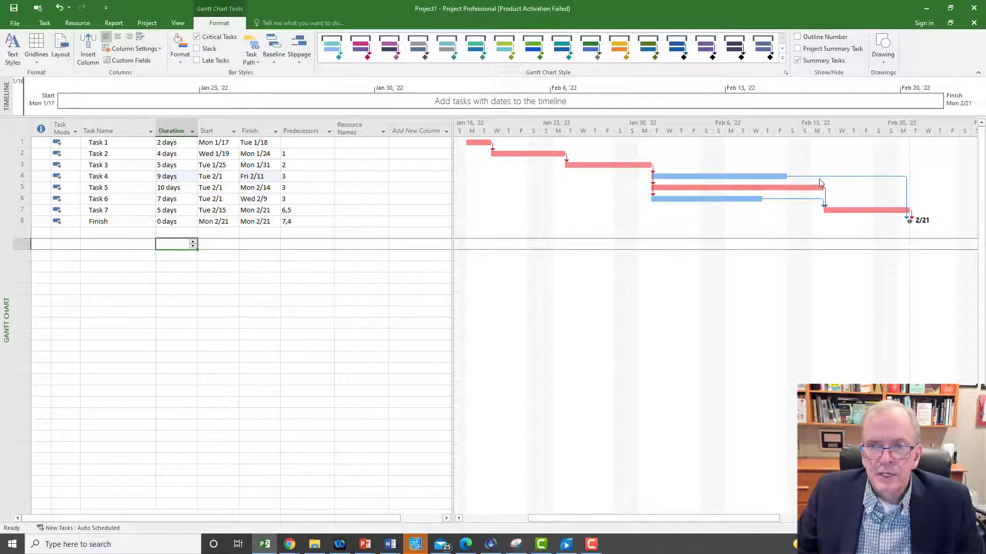
pyautogui.click(170, 176)
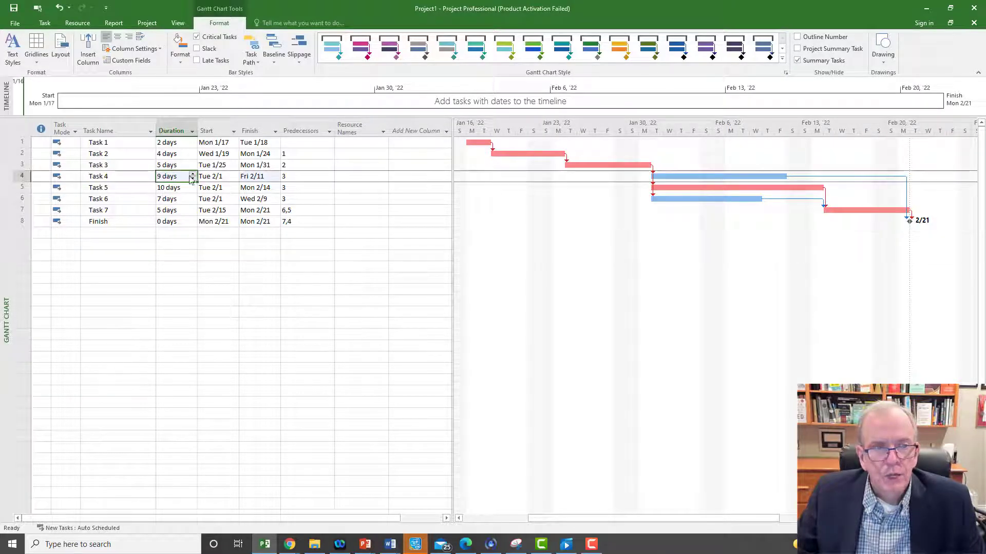
pyautogui.click(192, 174)
pyautogui.click(178, 232)
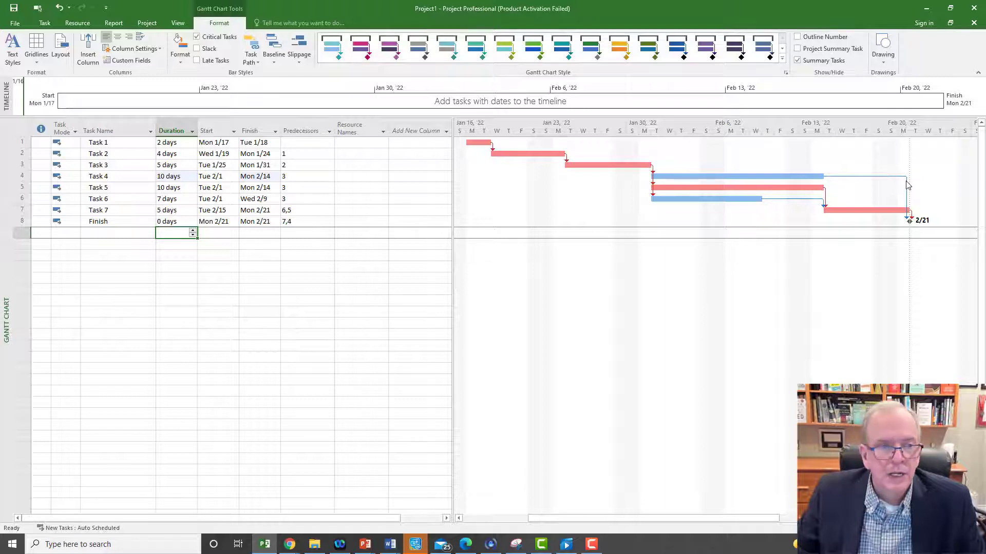
# Raise the duration of Task 4 to 15 days to test whether it becomes critical
pyautogui.click(171, 176)
pyautogui.click(193, 174)
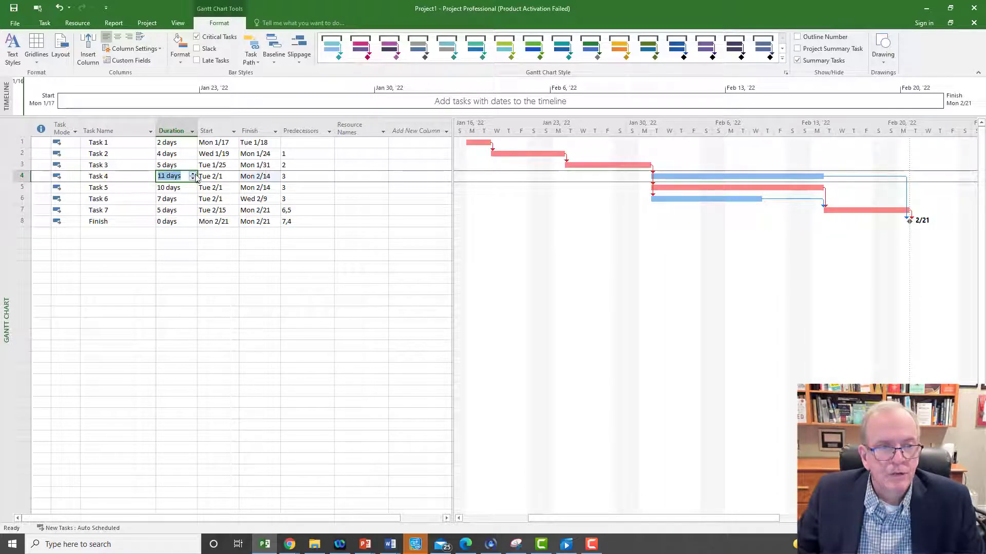
pyautogui.click(193, 174)
pyautogui.click(193, 174)
pyautogui.click(193, 174)
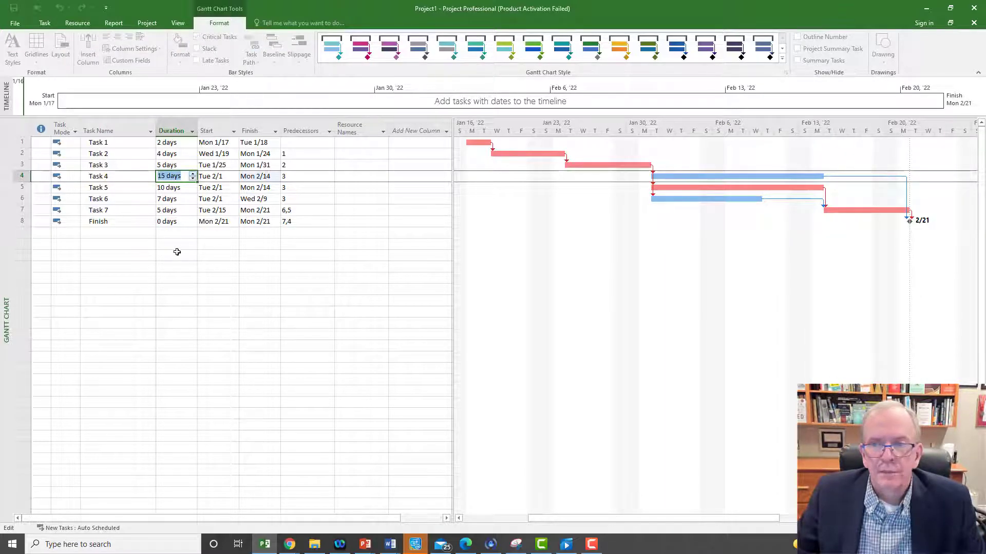
pyautogui.click(177, 252)
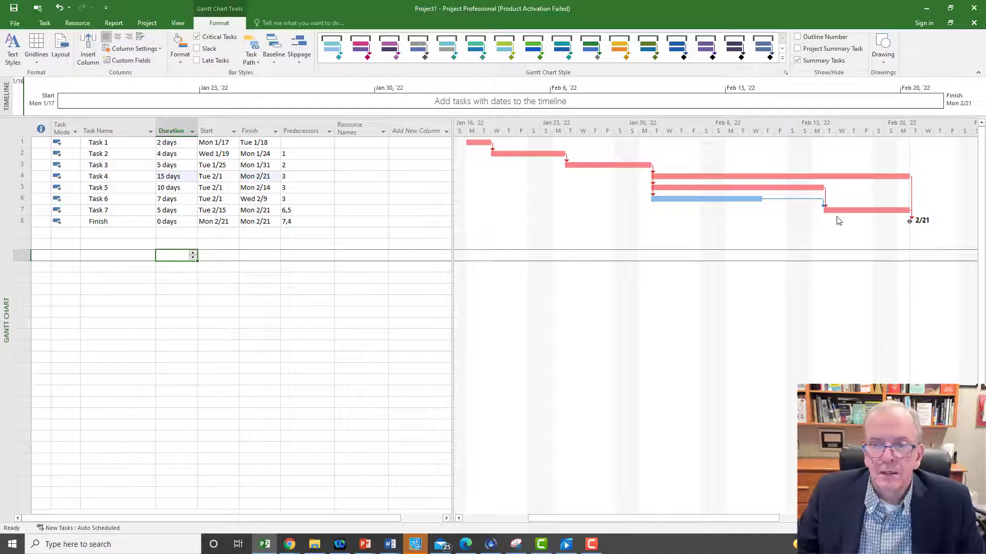
# Reduce the duration of Task 4 to 7 days
pyautogui.click(192, 180)
pyautogui.click(193, 178)
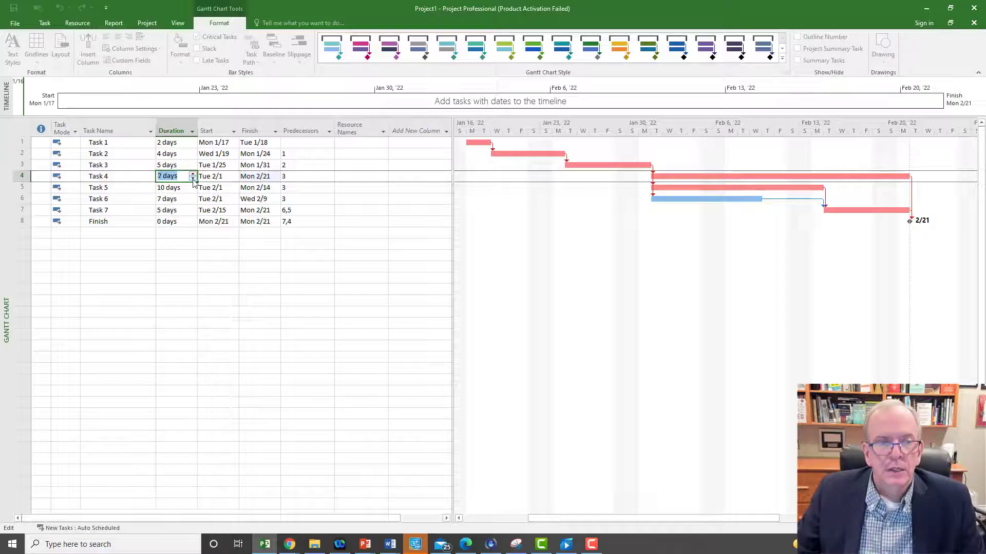
pyautogui.click(181, 244)
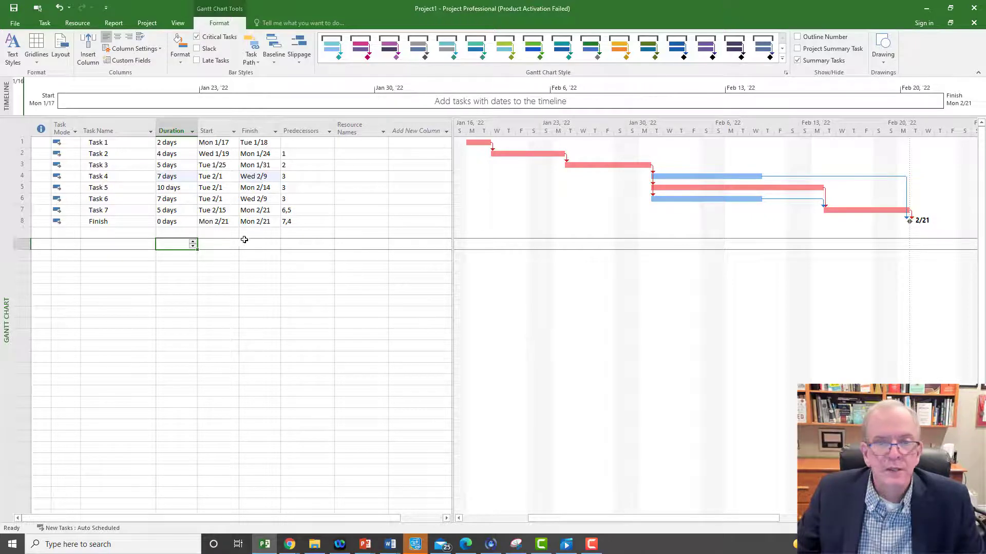
# Try a duration of 10 days for Task 6 to match Task 5 on the parallel path
pyautogui.click(182, 201)
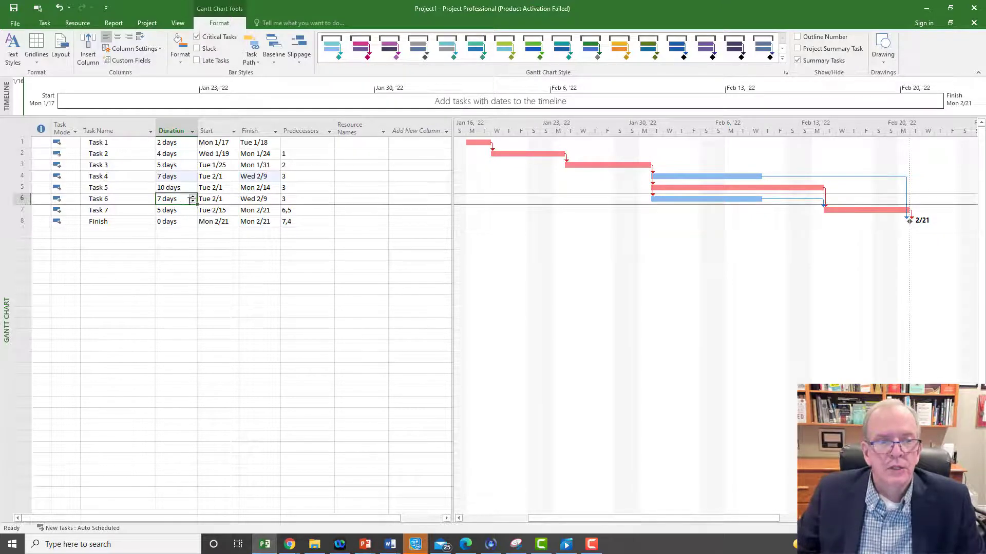
pyautogui.click(193, 200)
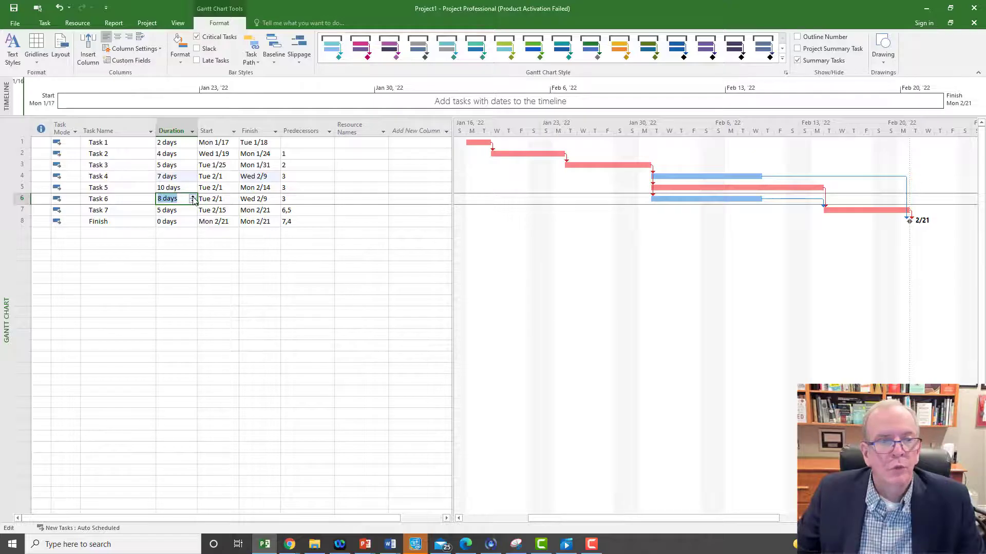
pyautogui.click(179, 243)
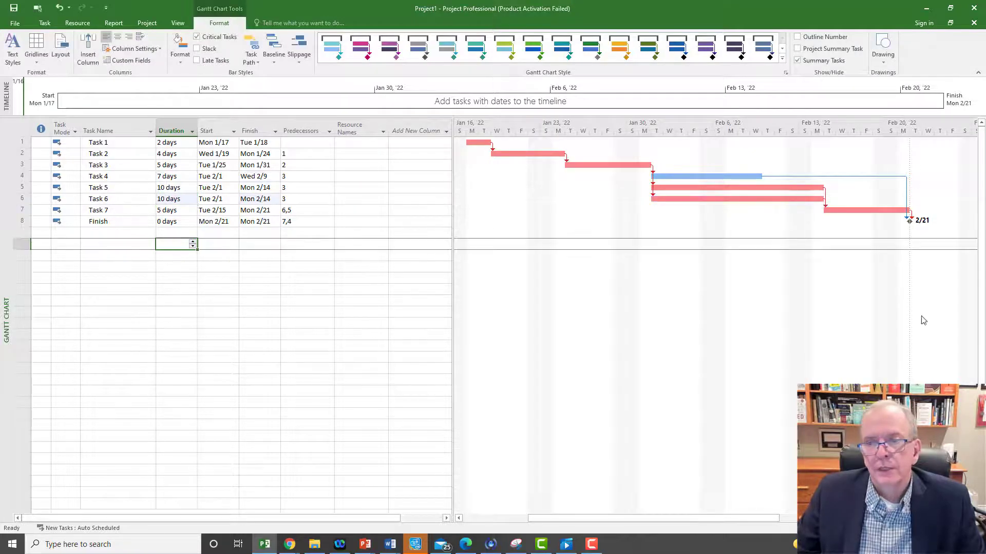
# Reduce the duration of Task 6 to 8 days
pyautogui.click(189, 201)
pyautogui.click(193, 202)
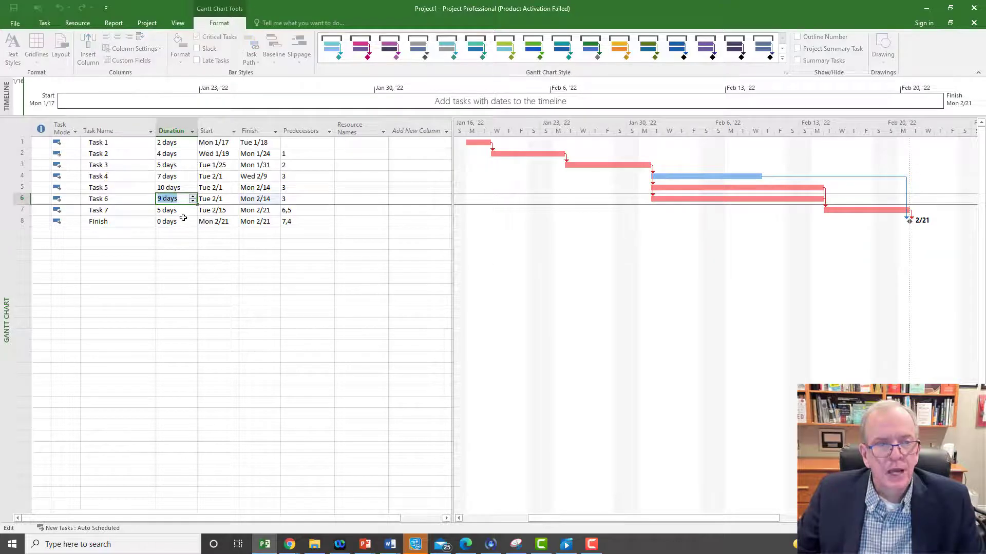
pyautogui.click(193, 201)
pyautogui.click(178, 264)
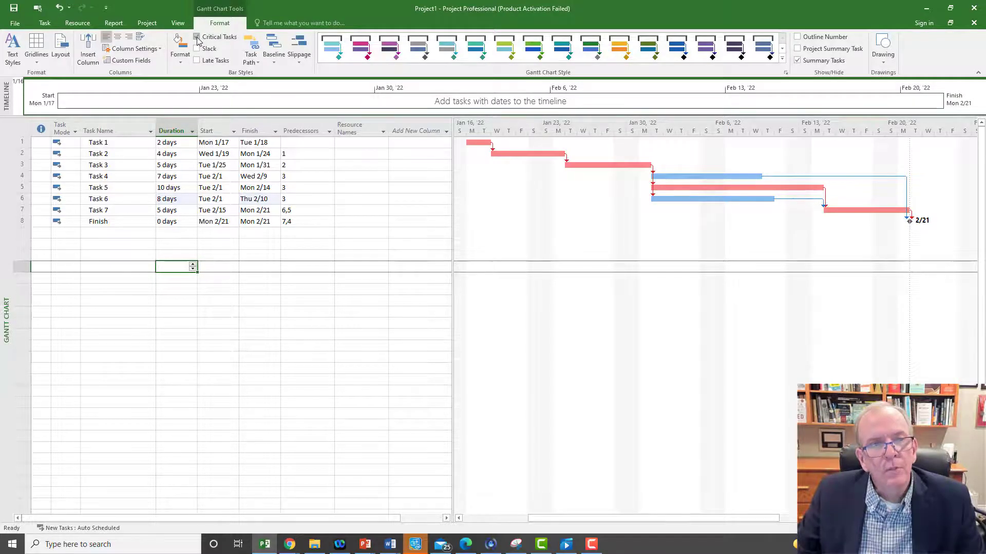
# Turn the critical task highlighting in the Gantt chart off and back on twice to compare both displays
pyautogui.click(198, 37)
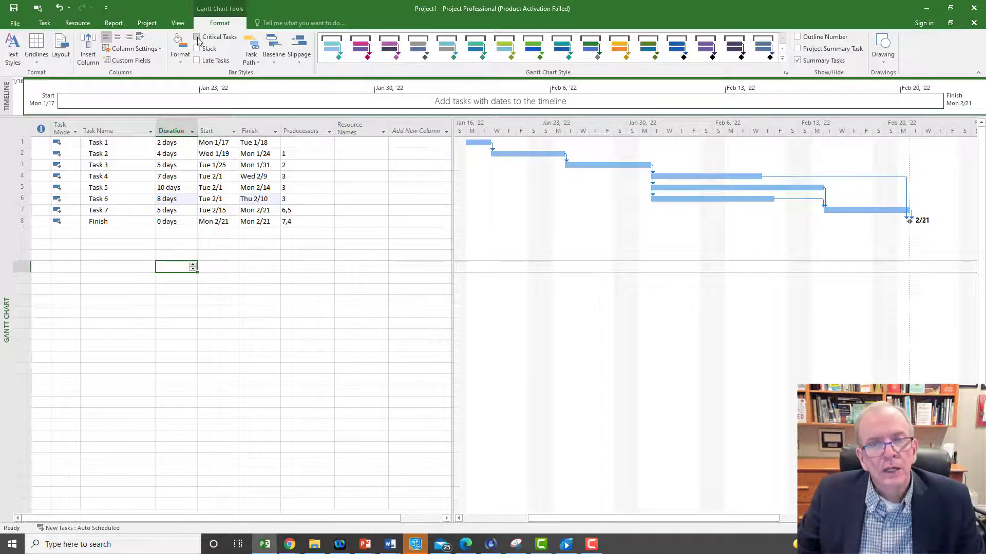
pyautogui.click(198, 39)
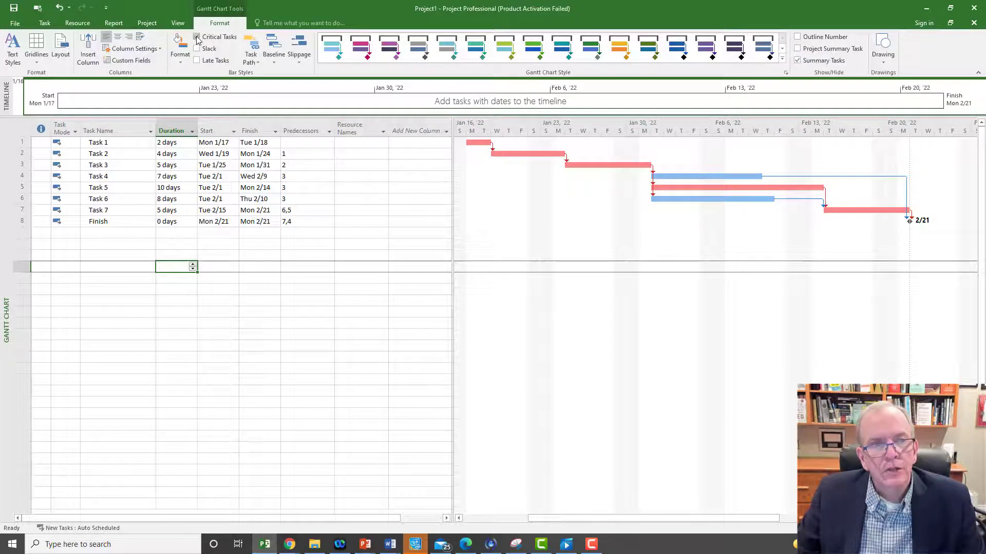
pyautogui.click(198, 39)
pyautogui.click(198, 39)
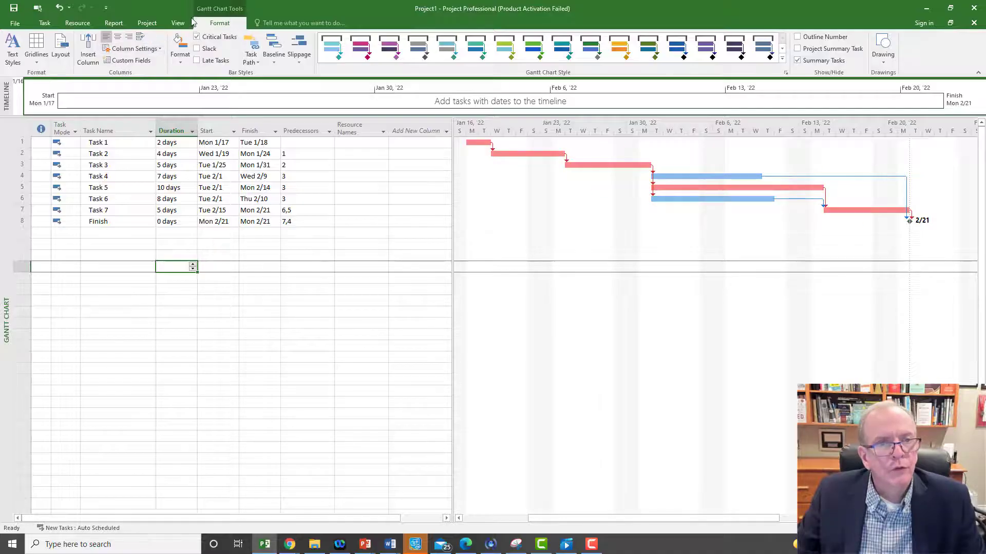
# Examine the task mode options for Task 1, keeping it set to Auto Scheduled
pyautogui.click(169, 188)
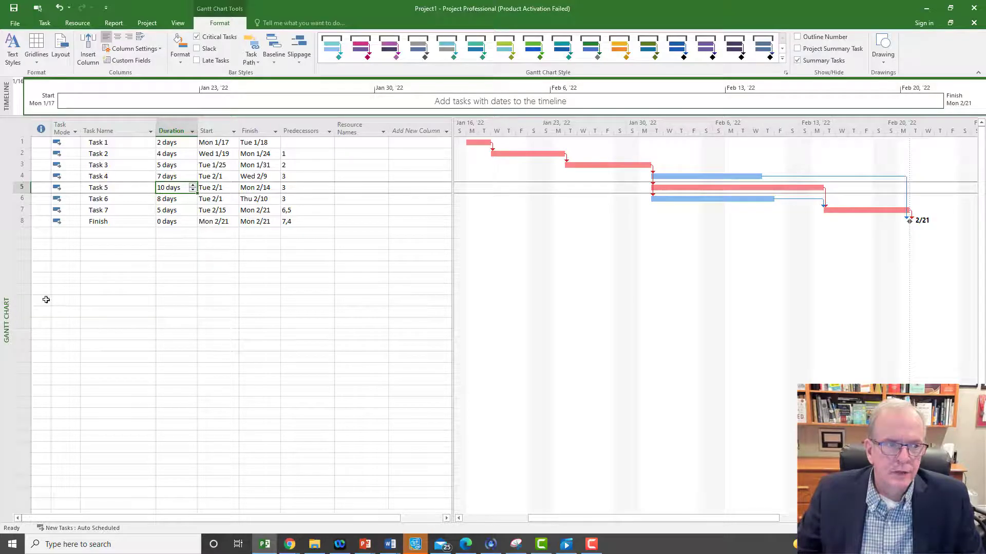
pyautogui.click(135, 239)
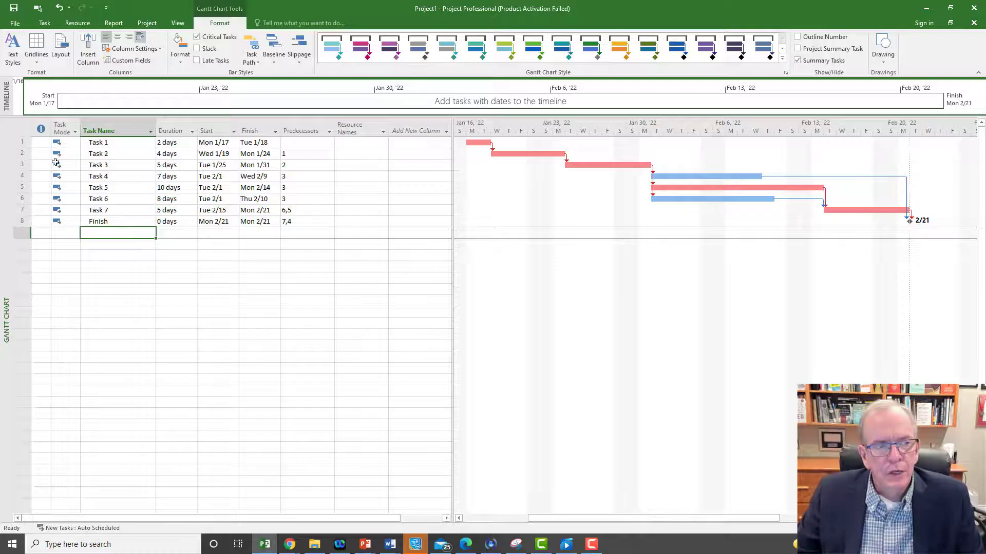
pyautogui.click(65, 143)
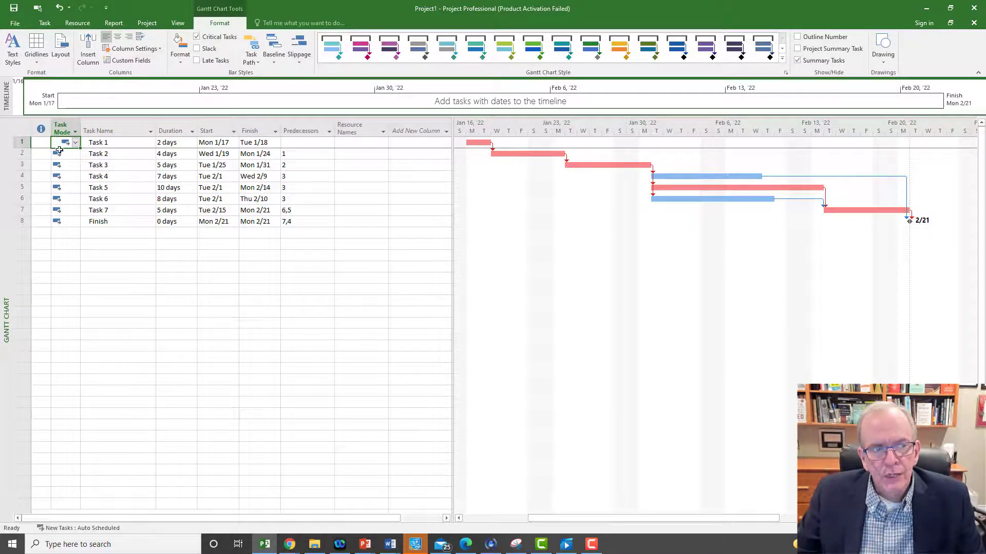
pyautogui.click(76, 143)
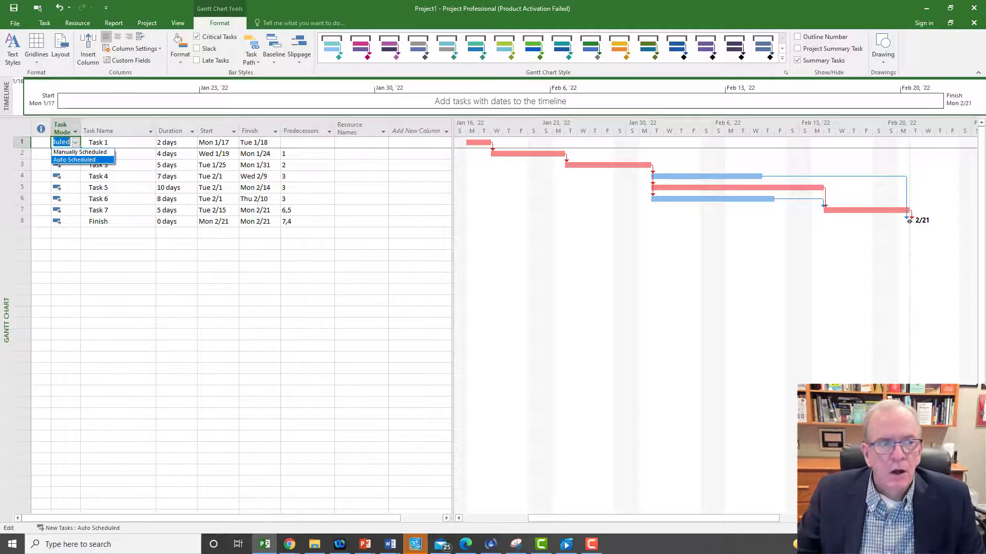
pyautogui.press('Up')
pyautogui.press('Return')
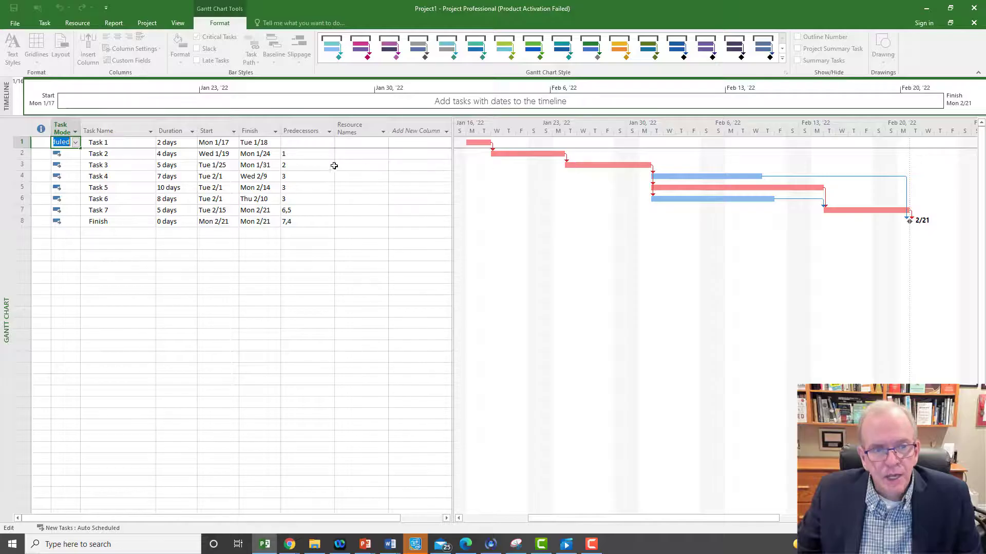
# Review the predecessors of Task 3, Task 7 and the Finish milestone, with the task scheduling commands displayed
pyautogui.click(306, 164)
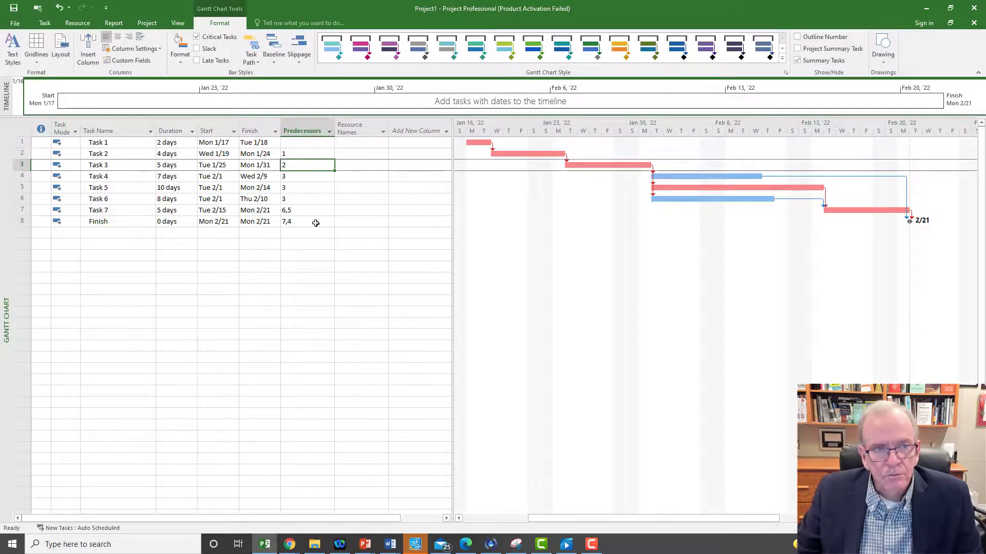
pyautogui.hotkey('alt', 'h')
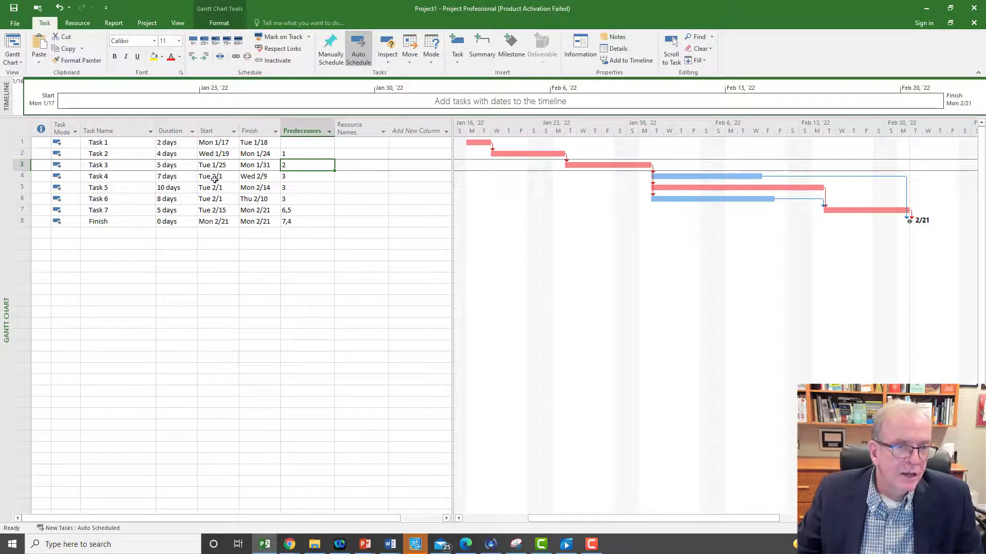
pyautogui.click(301, 210)
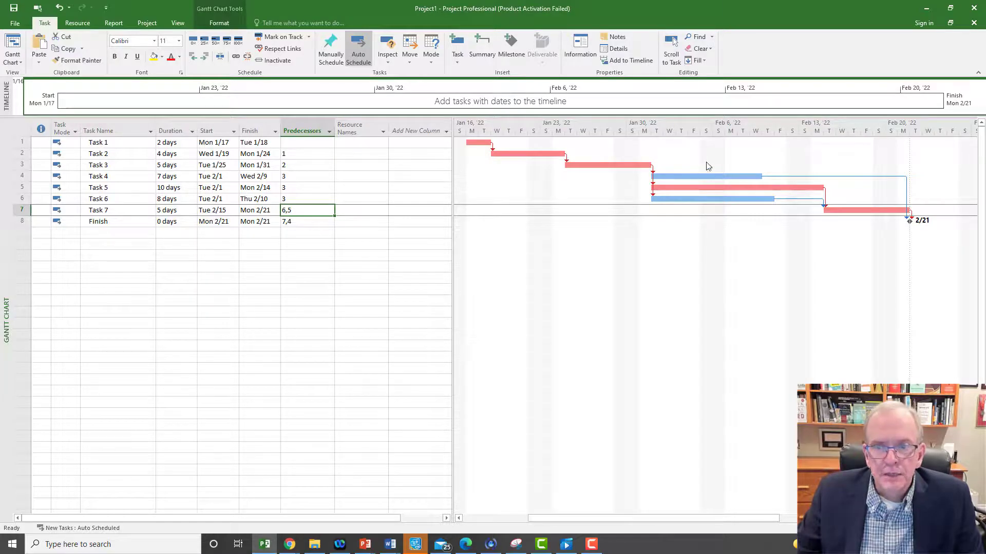
pyautogui.click(293, 222)
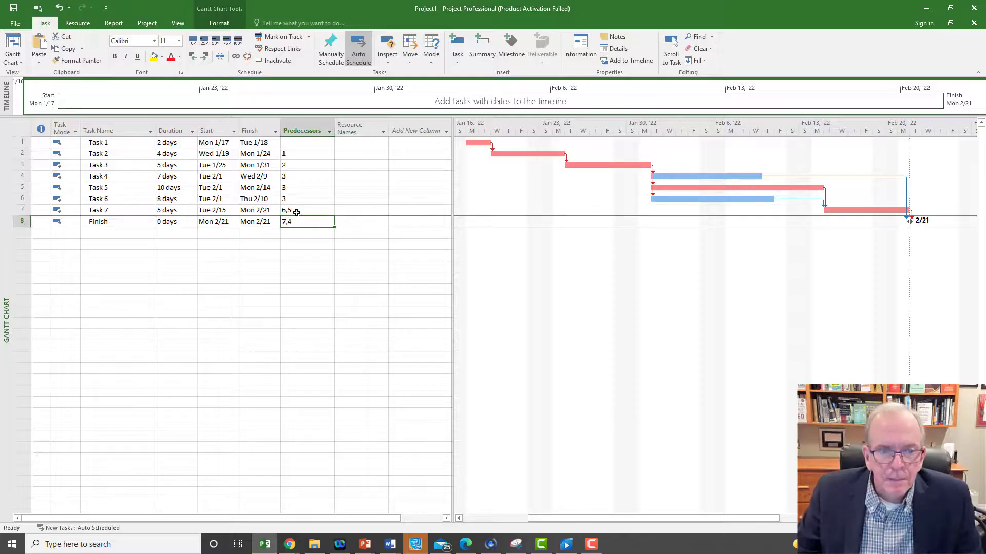